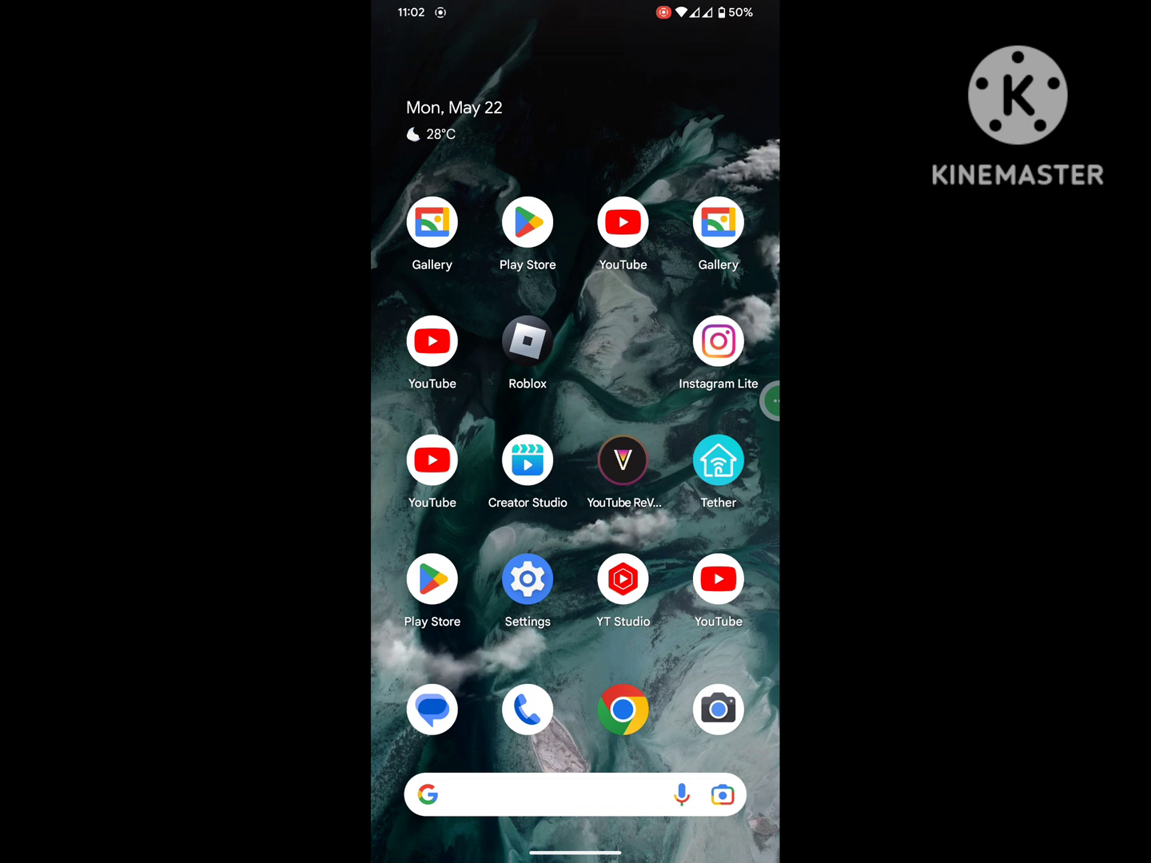
Open Settings and show the full list of all 112 installed apps
drag(771, 401, 581, 521)
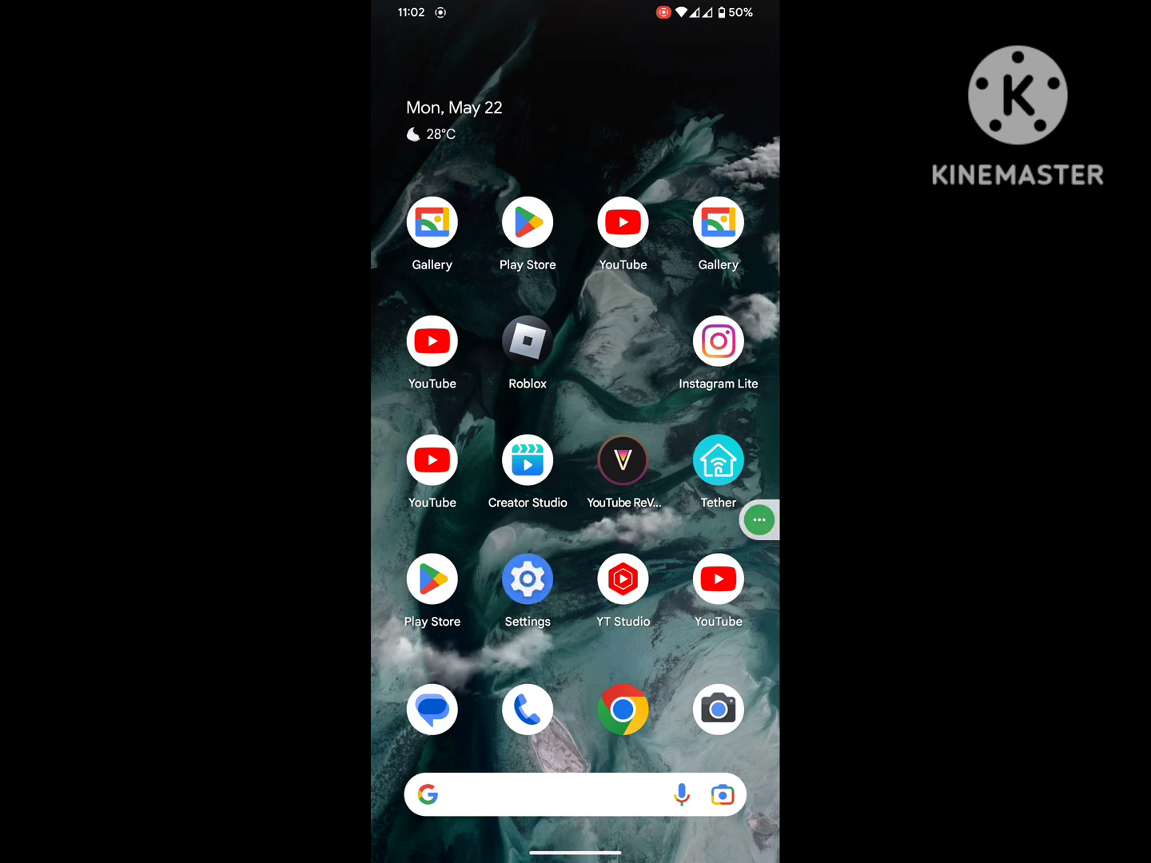
click(527, 579)
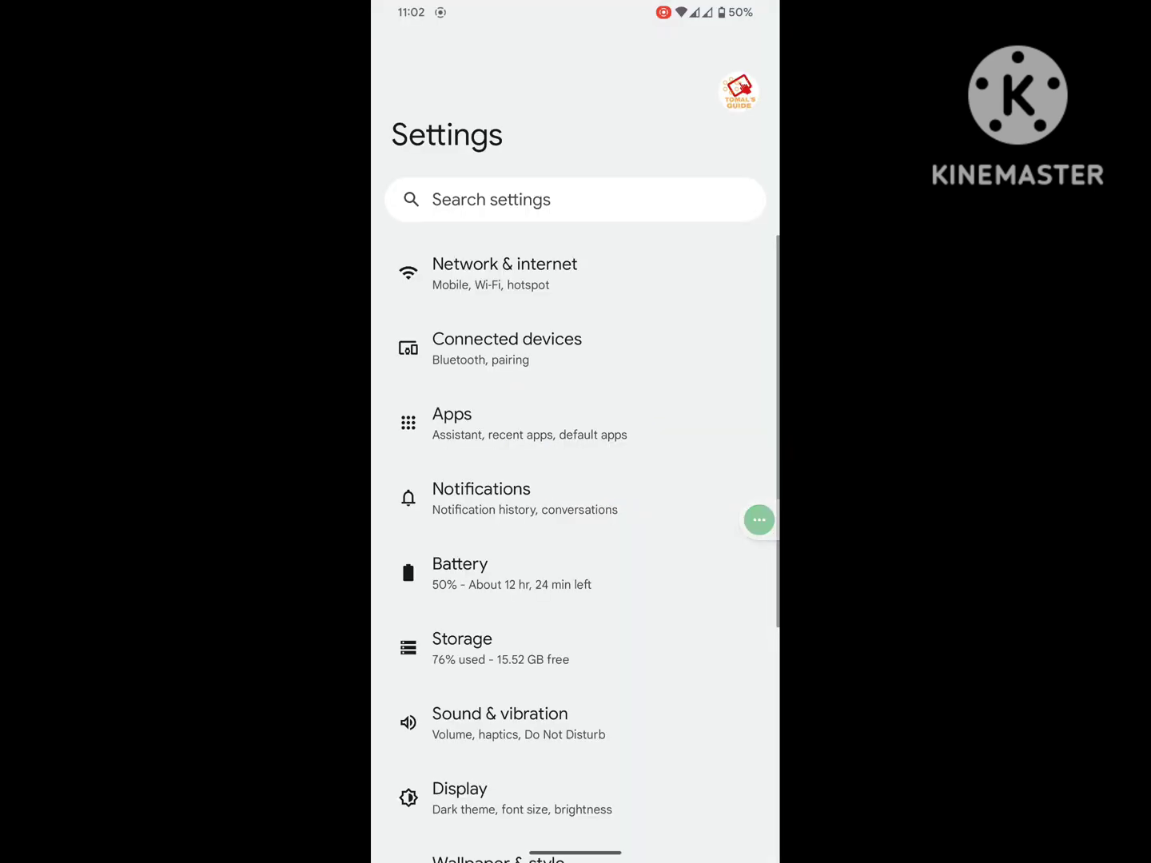
drag(759, 519, 430, 415)
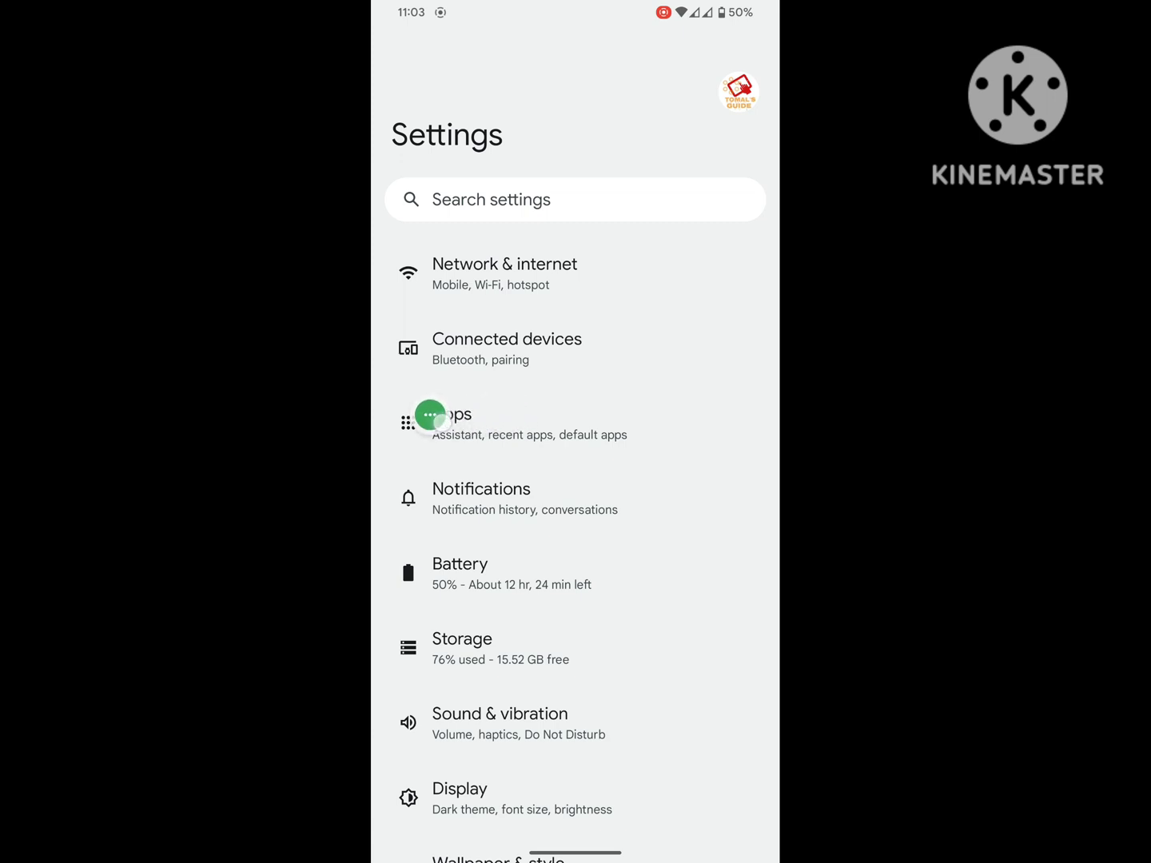
click(593, 416)
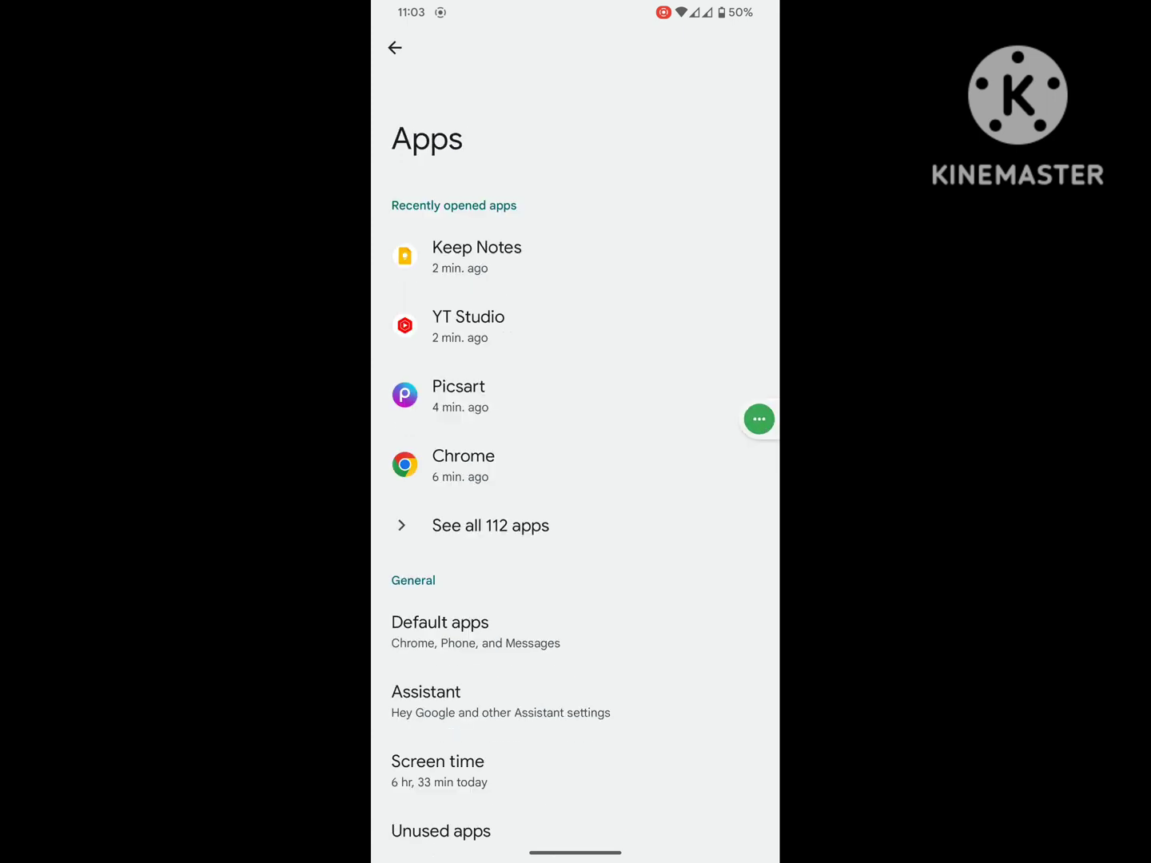
drag(758, 419, 451, 525)
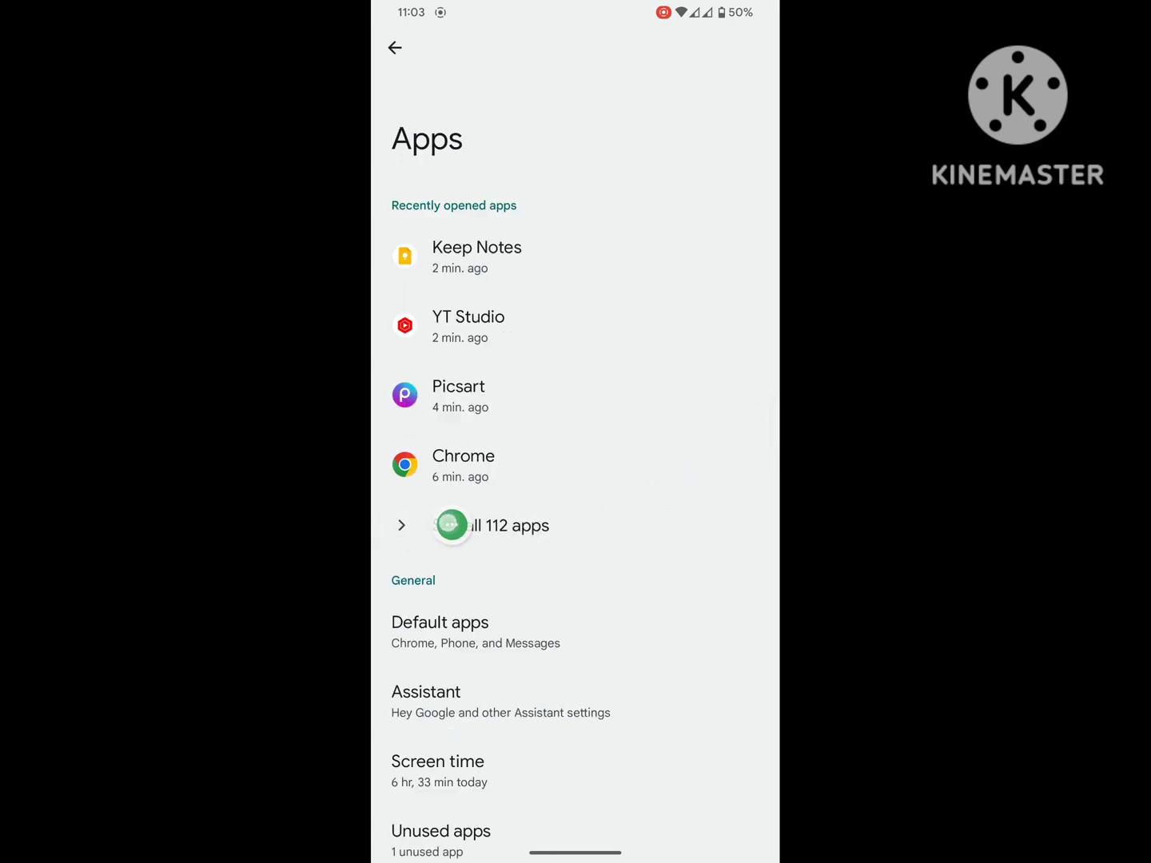
click(511, 525)
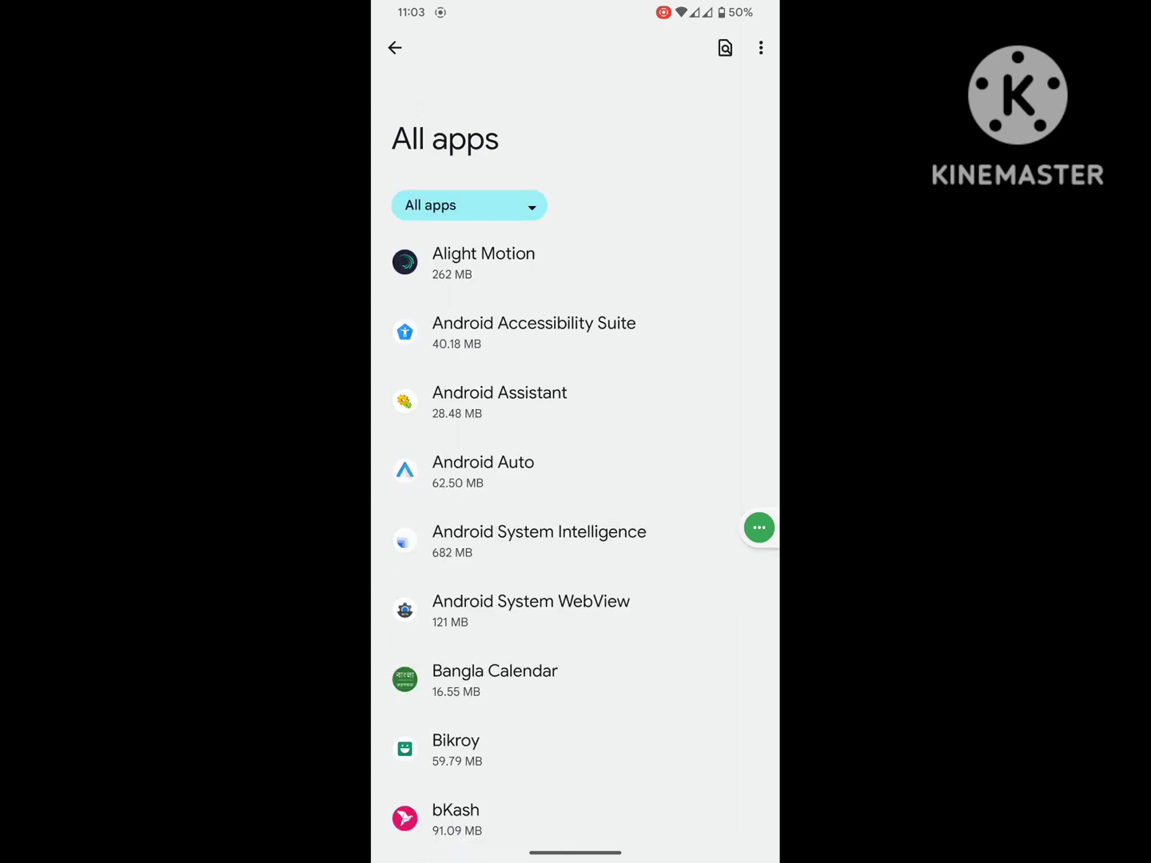
Open the app list's ⋮ overflow menu to reach Reset app preferences
drag(758, 527, 755, 60)
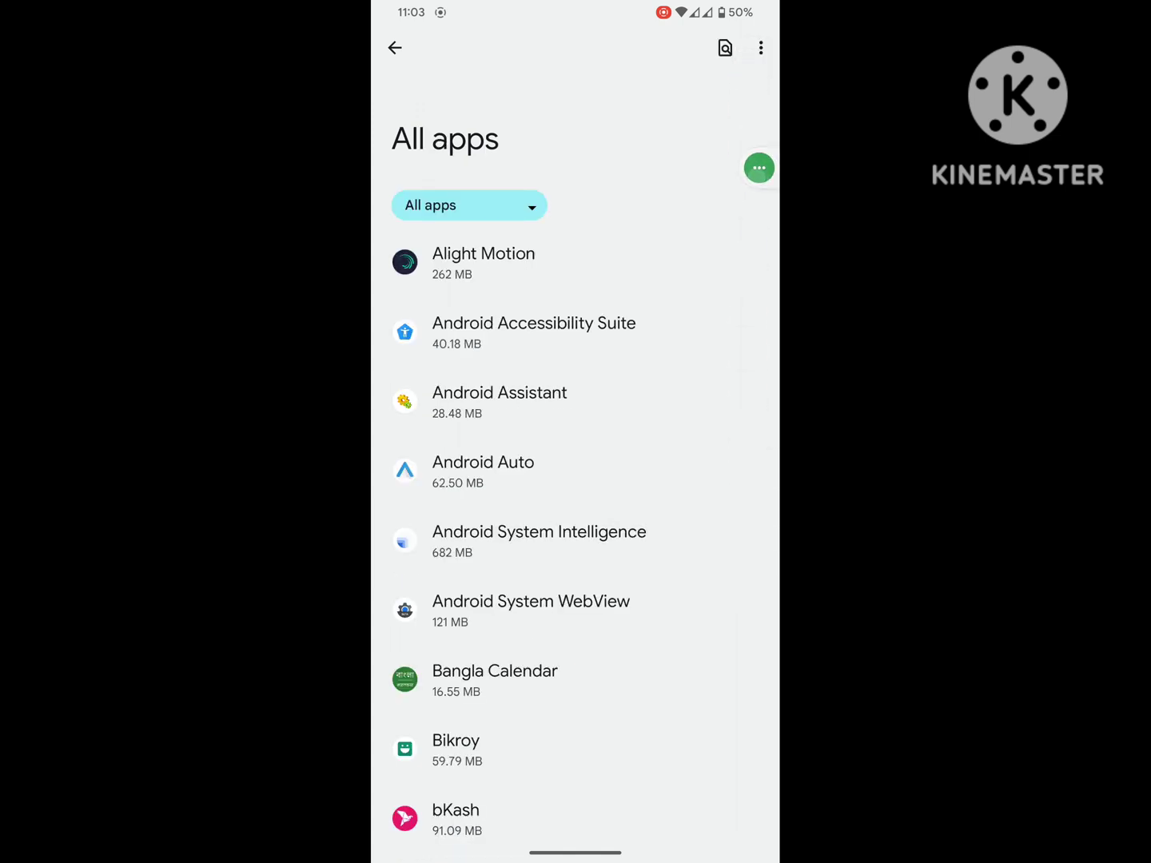
click(760, 47)
mouse_move(758, 168)
mouse_down()
mouse_move(652, 92)
mouse_move(737, 86)
mouse_move(710, 501)
mouse_move(694, 562)
mouse_up()
Reset all app preferences and confirm with Reset apps
click(698, 97)
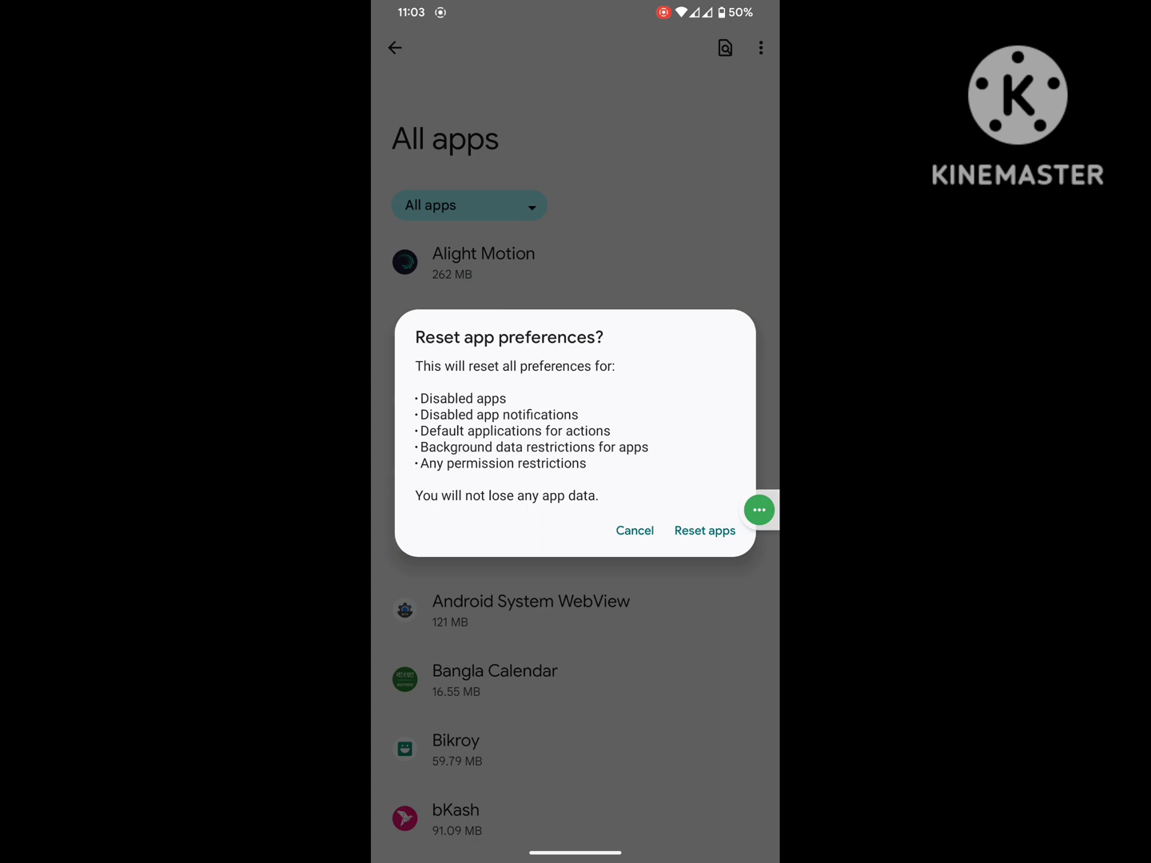
click(705, 531)
mouse_move(759, 510)
mouse_down()
mouse_move(719, 232)
mouse_move(721, 58)
mouse_move(772, 48)
mouse_up()
Show system apps and search the app list for 'pack'
click(760, 48)
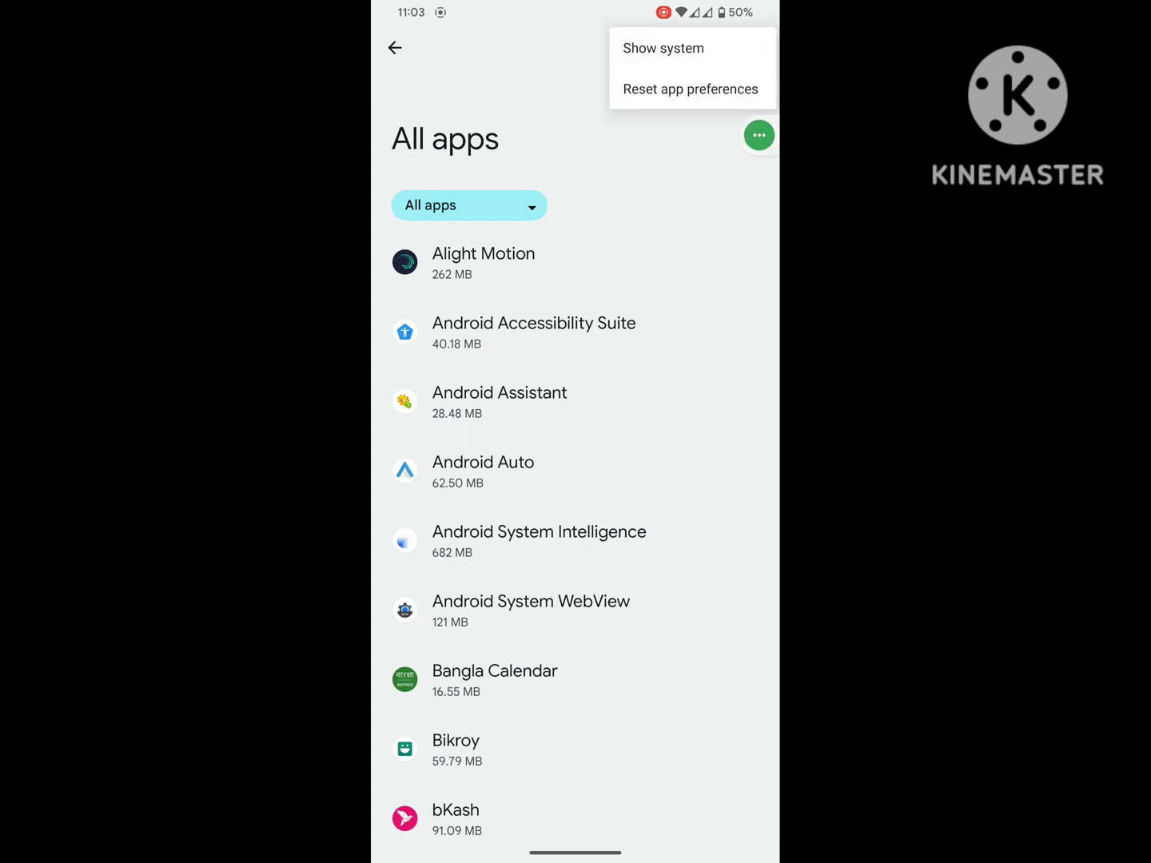
mouse_move(759, 135)
mouse_down()
mouse_move(747, 64)
mouse_move(663, 54)
mouse_move(716, 40)
mouse_move(671, 48)
mouse_move(768, 50)
mouse_move(688, 95)
mouse_move(708, 56)
mouse_move(759, 123)
mouse_up()
click(657, 48)
click(725, 47)
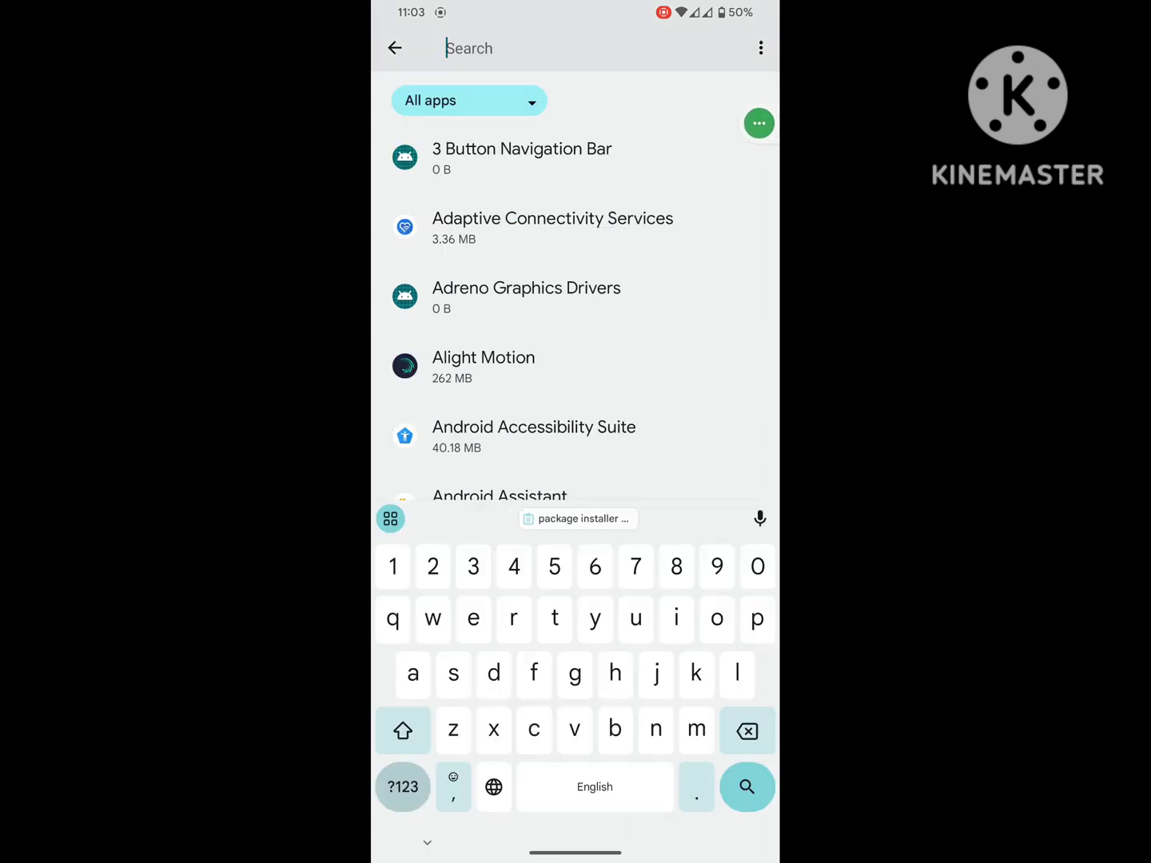
text(pa)
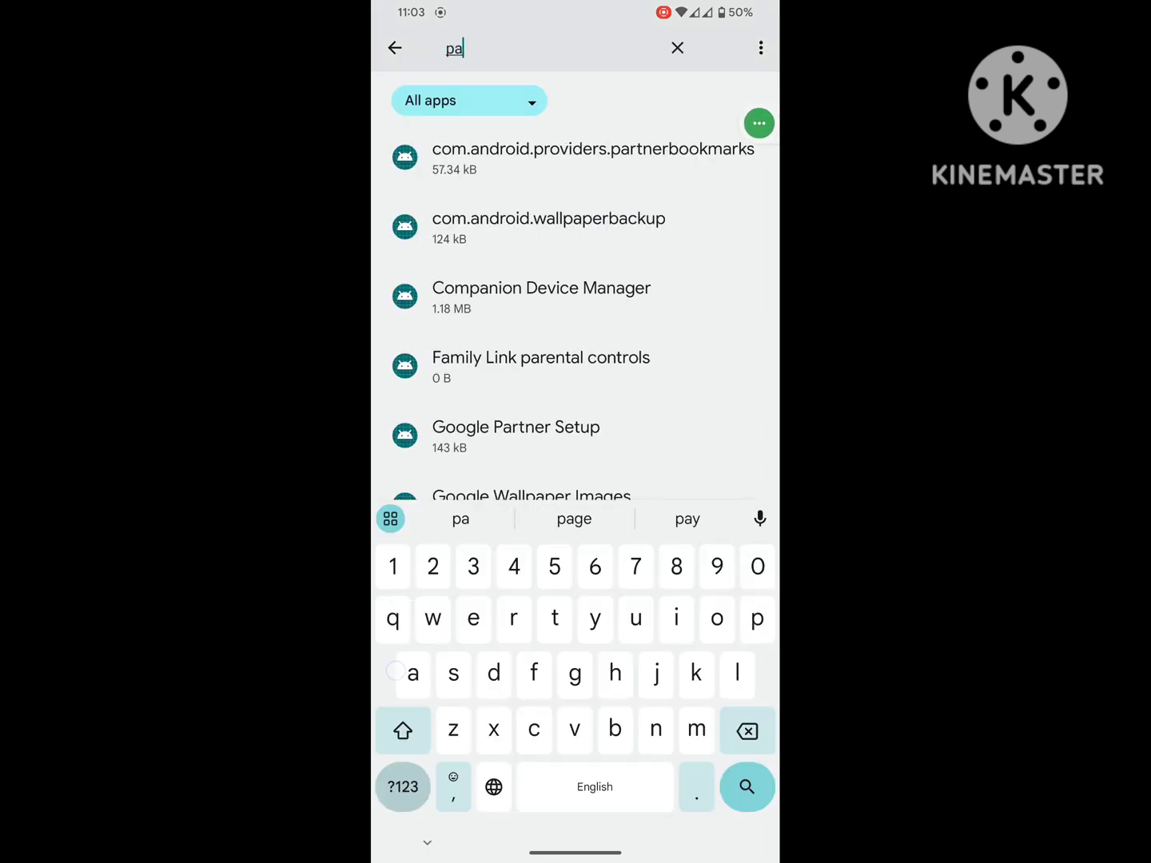
text(ck)
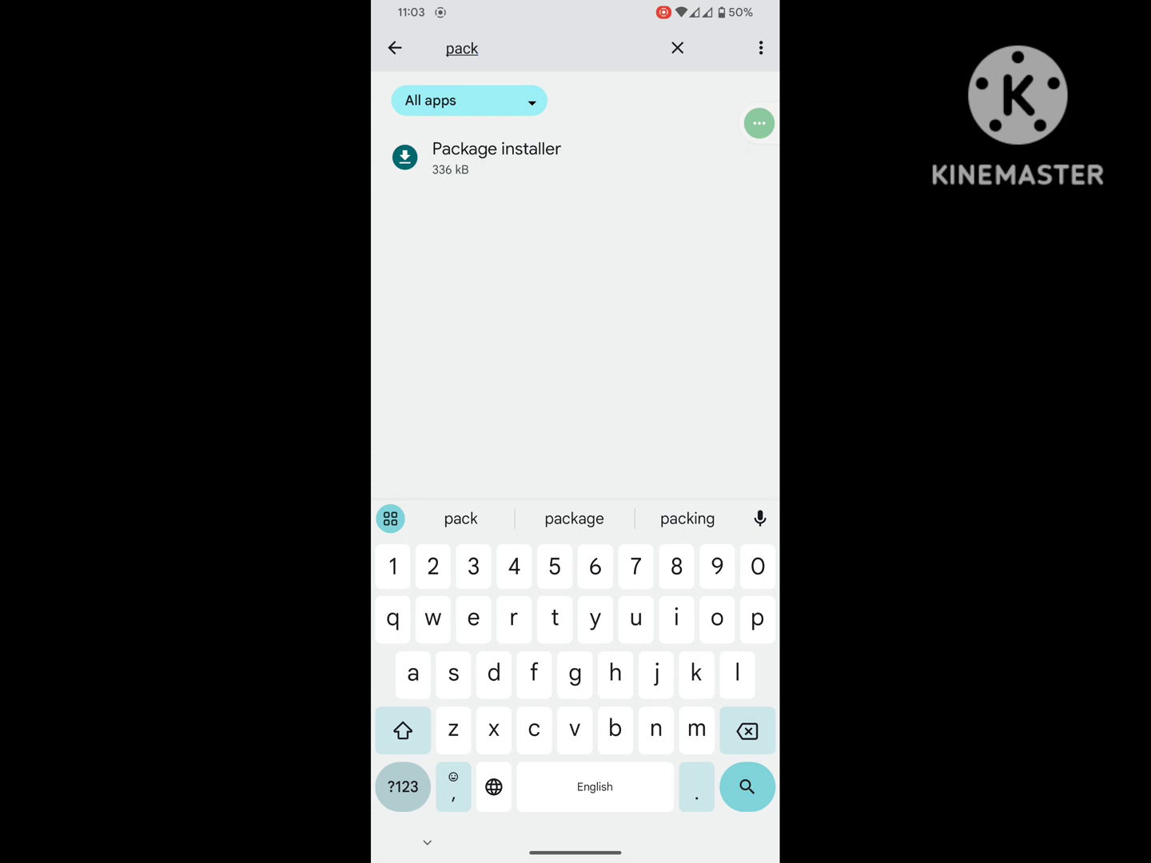
mouse_move(760, 123)
mouse_down()
mouse_move(491, 129)
mouse_move(437, 157)
mouse_move(687, 141)
mouse_up()
Force stop Package installer from its app info page
click(638, 163)
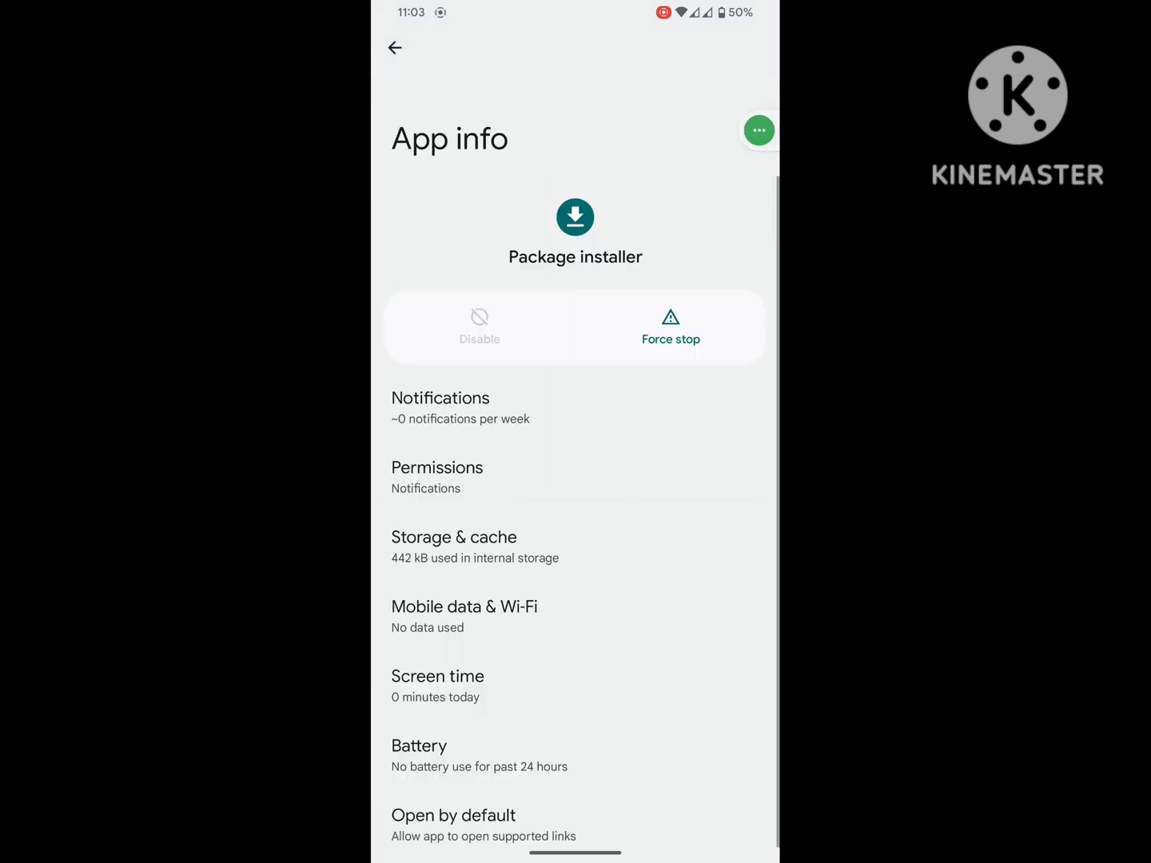
click(671, 328)
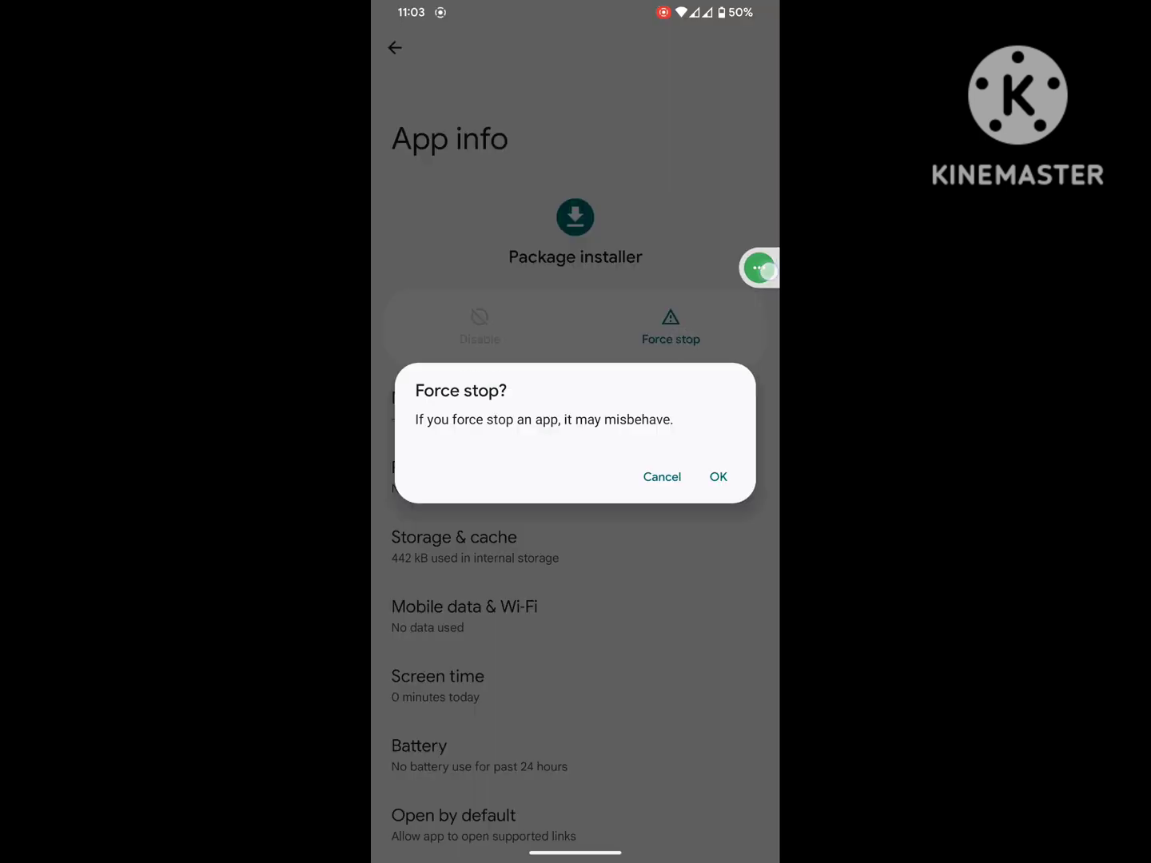
click(719, 477)
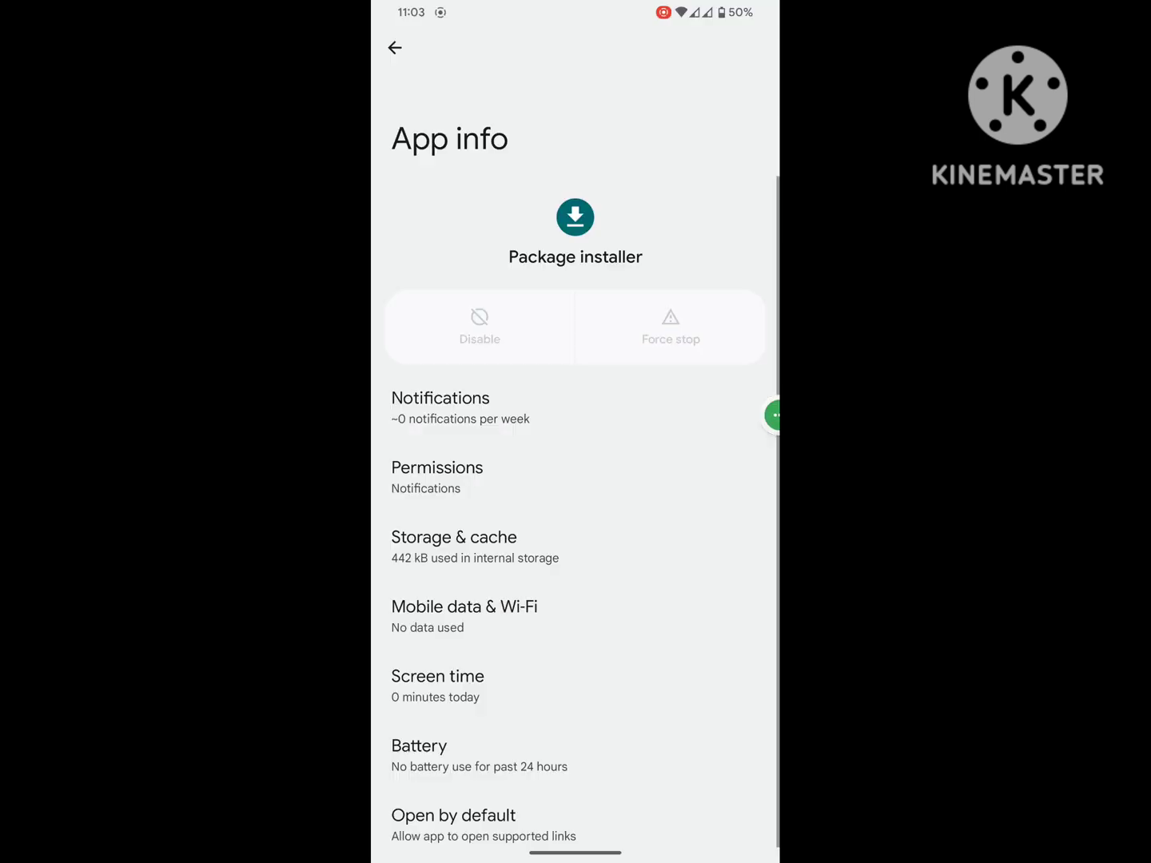
mouse_move(772, 414)
mouse_down()
mouse_move(525, 547)
mouse_move(391, 560)
mouse_move(720, 532)
mouse_move(535, 373)
mouse_move(511, 329)
mouse_up()
Clear Package installer's storage and cache to 0 B, then return home
click(652, 557)
click(511, 336)
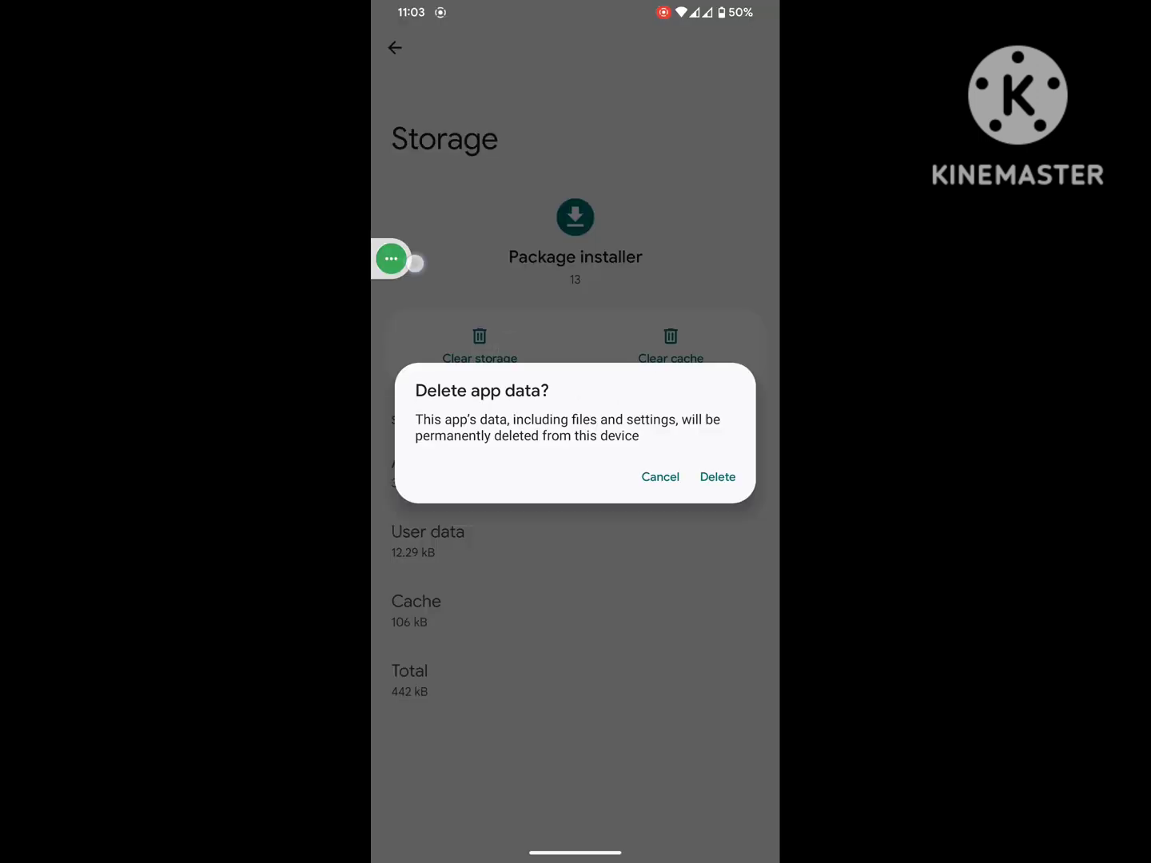
mouse_move(391, 258)
mouse_down()
mouse_move(560, 222)
mouse_move(711, 480)
mouse_move(735, 460)
mouse_up()
click(710, 478)
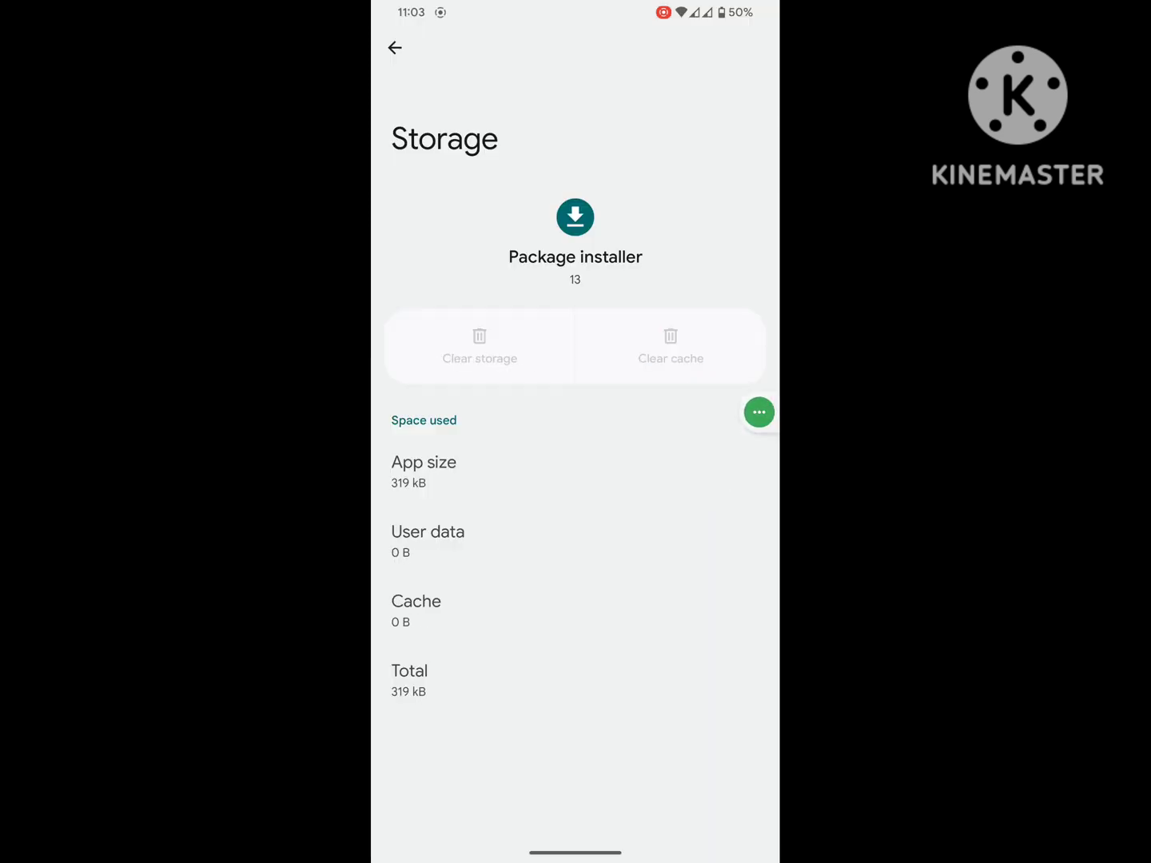
mouse_move(773, 537)
mouse_down()
mouse_move(722, 537)
mouse_move(731, 545)
mouse_up()
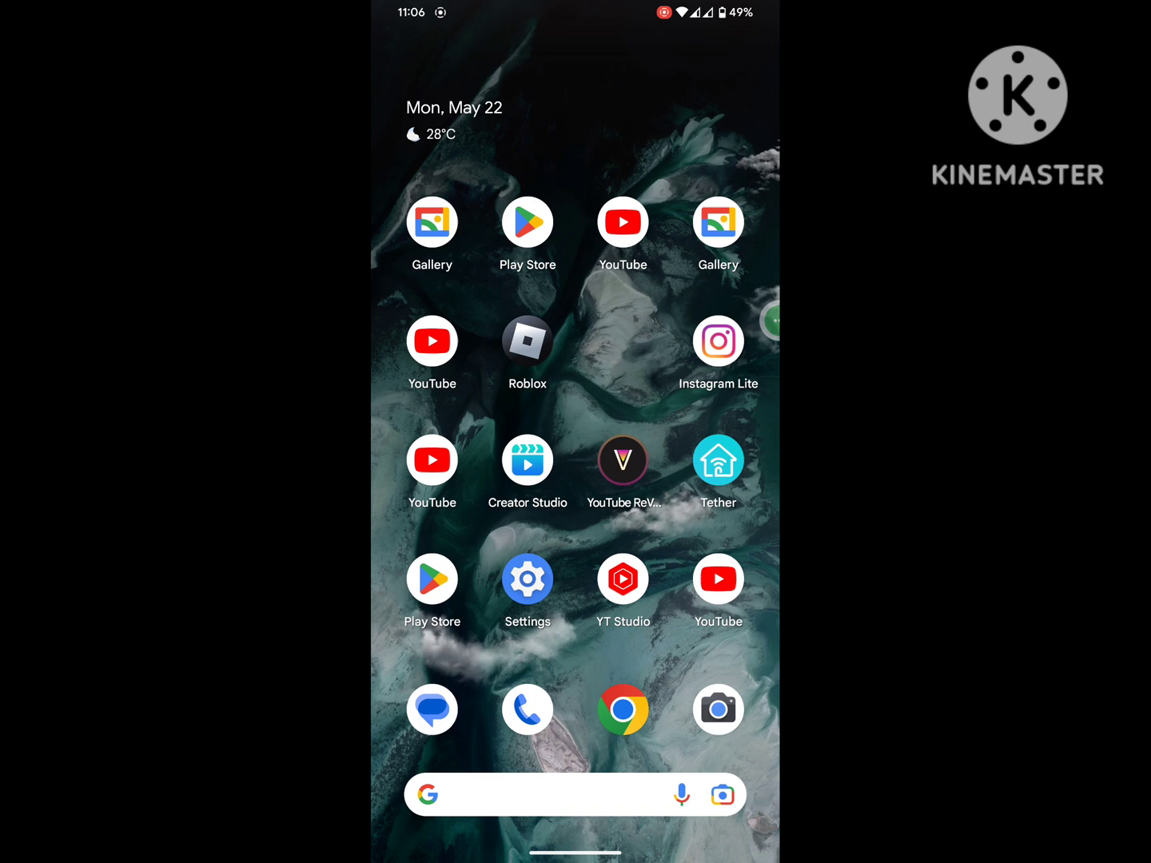
Search Chrome for 'package installer latest version' and open APKMirror's Package installer result
click(623, 709)
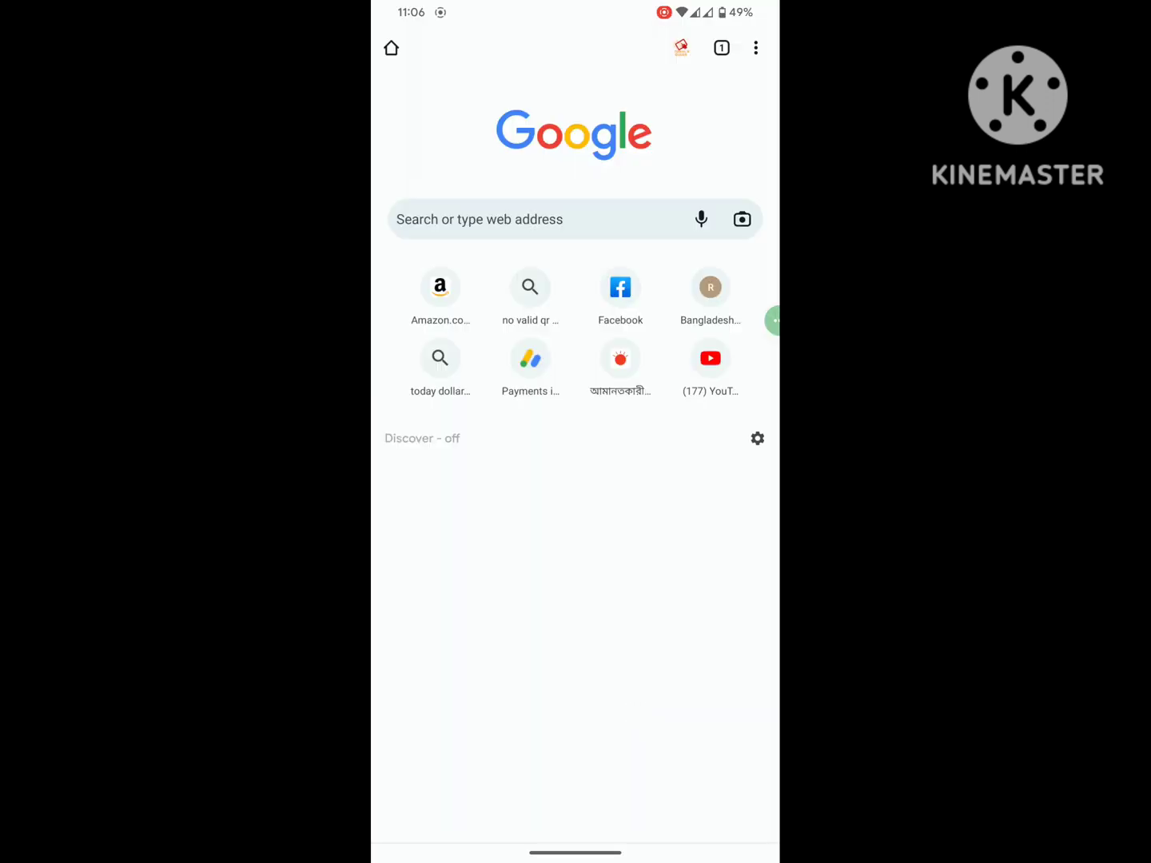
click(512, 219)
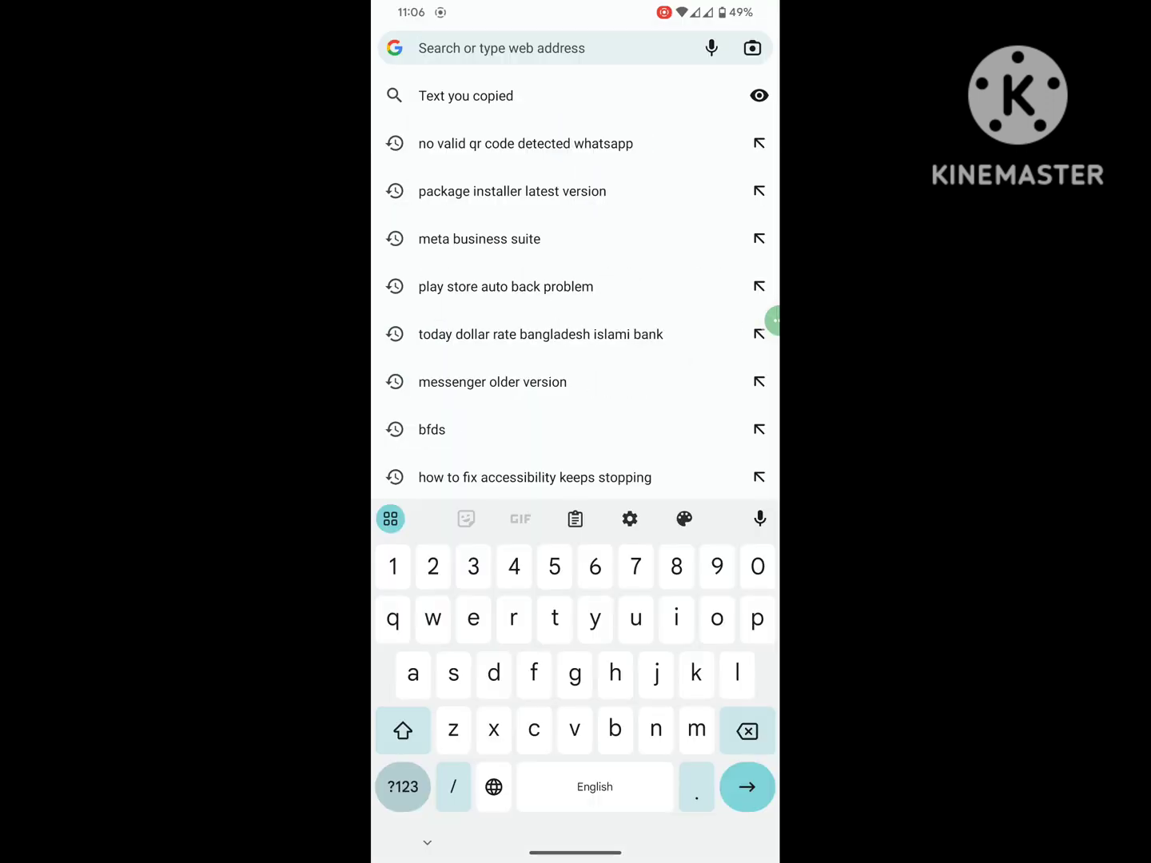
click(512, 191)
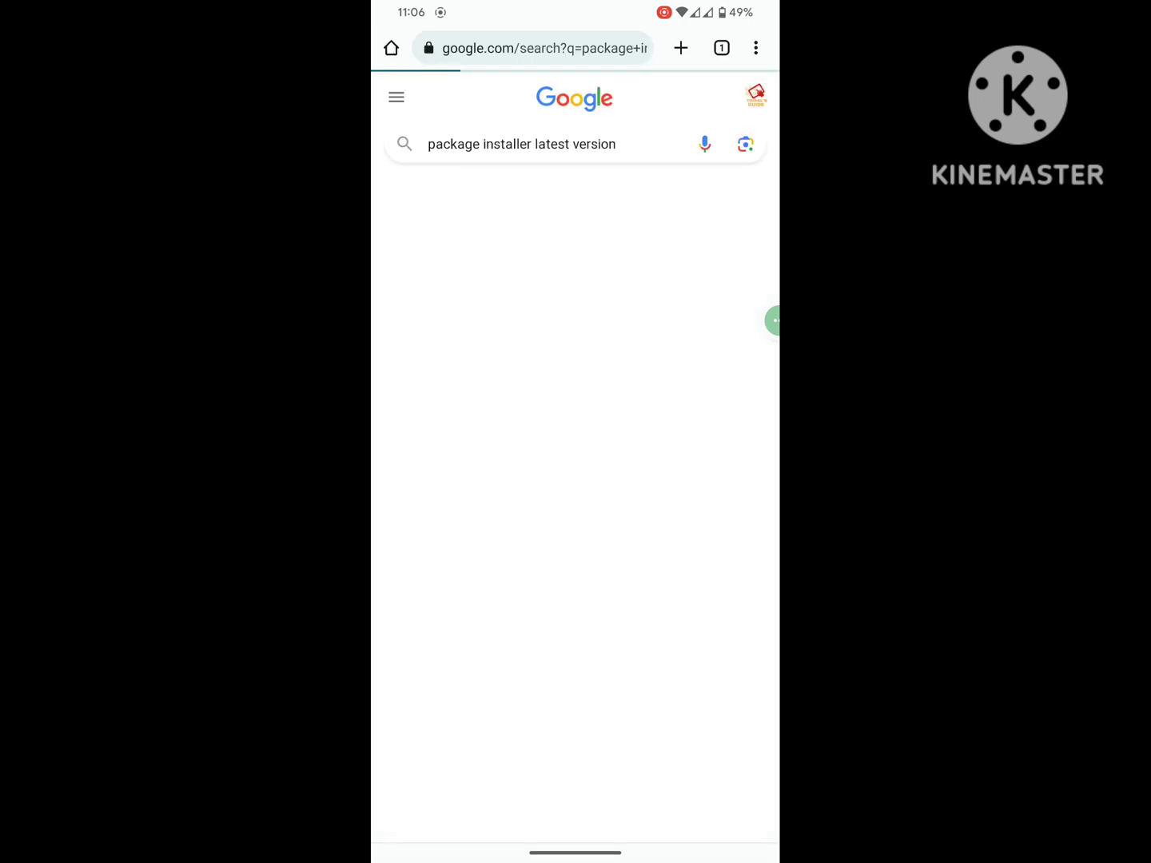
mouse_move(772, 320)
mouse_down()
mouse_move(588, 327)
mouse_move(759, 322)
mouse_up()
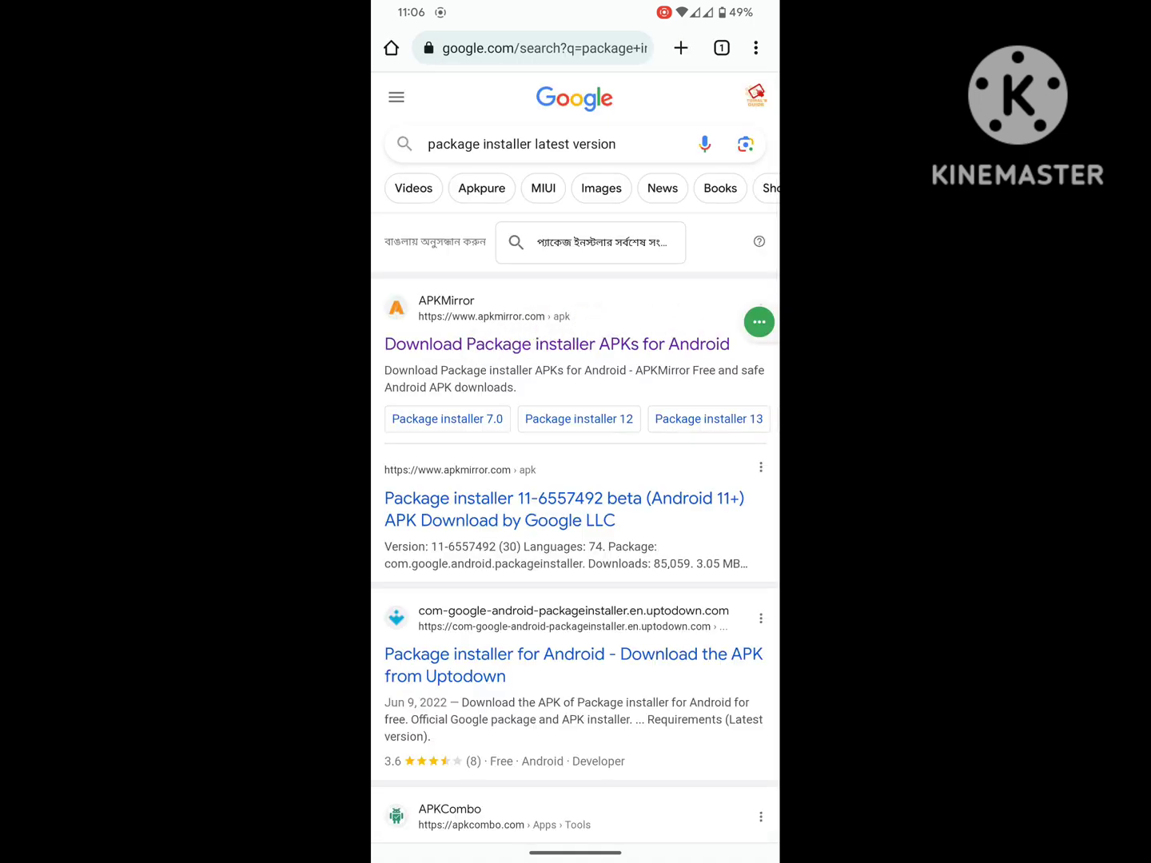
click(557, 344)
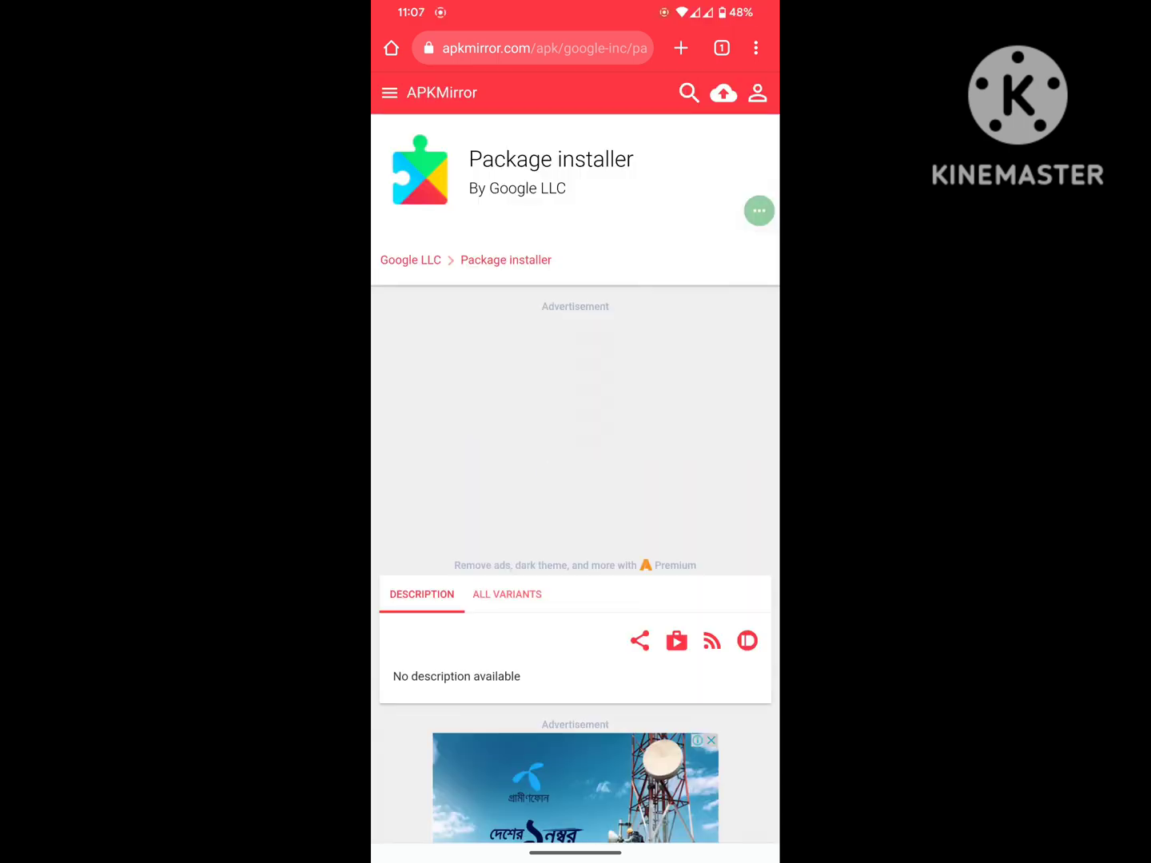
Scroll to All versions and open Package installer 13's available downloads
scroll(575, 480, down, 10)
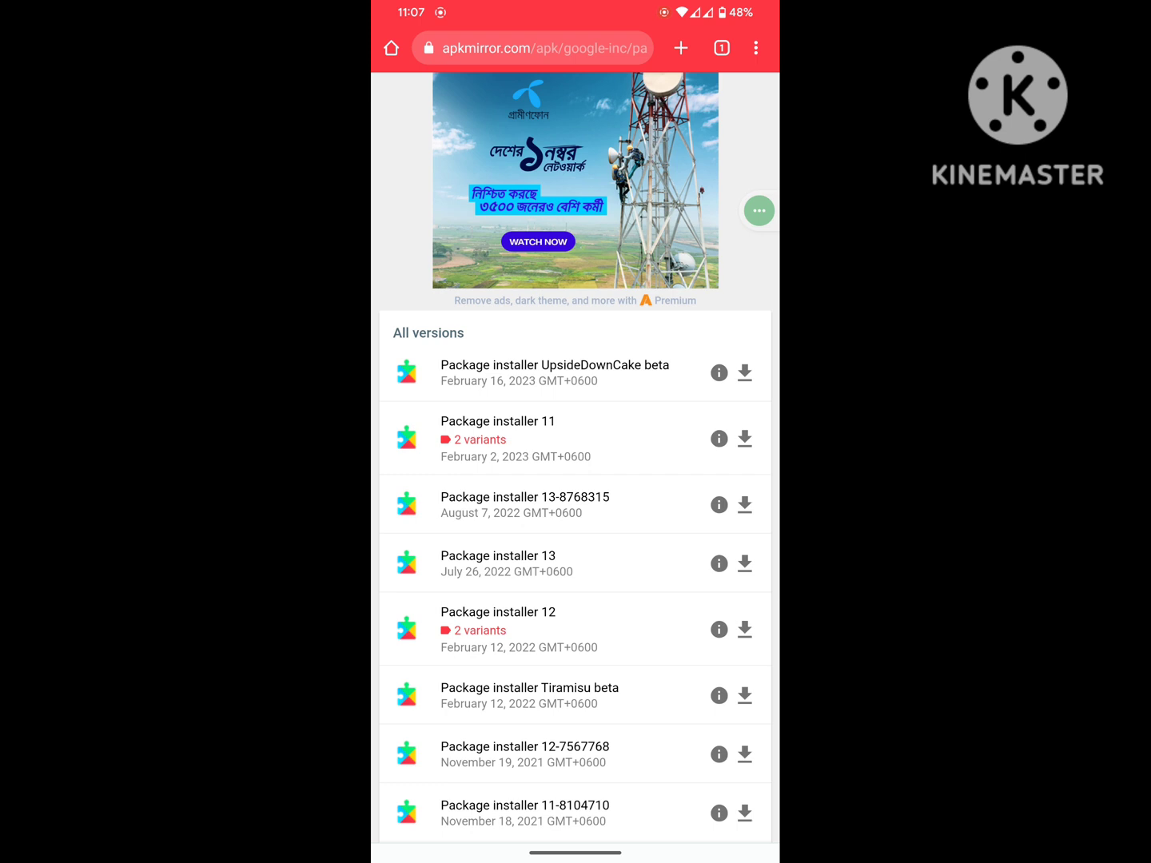
scroll(609, 673, down, 2)
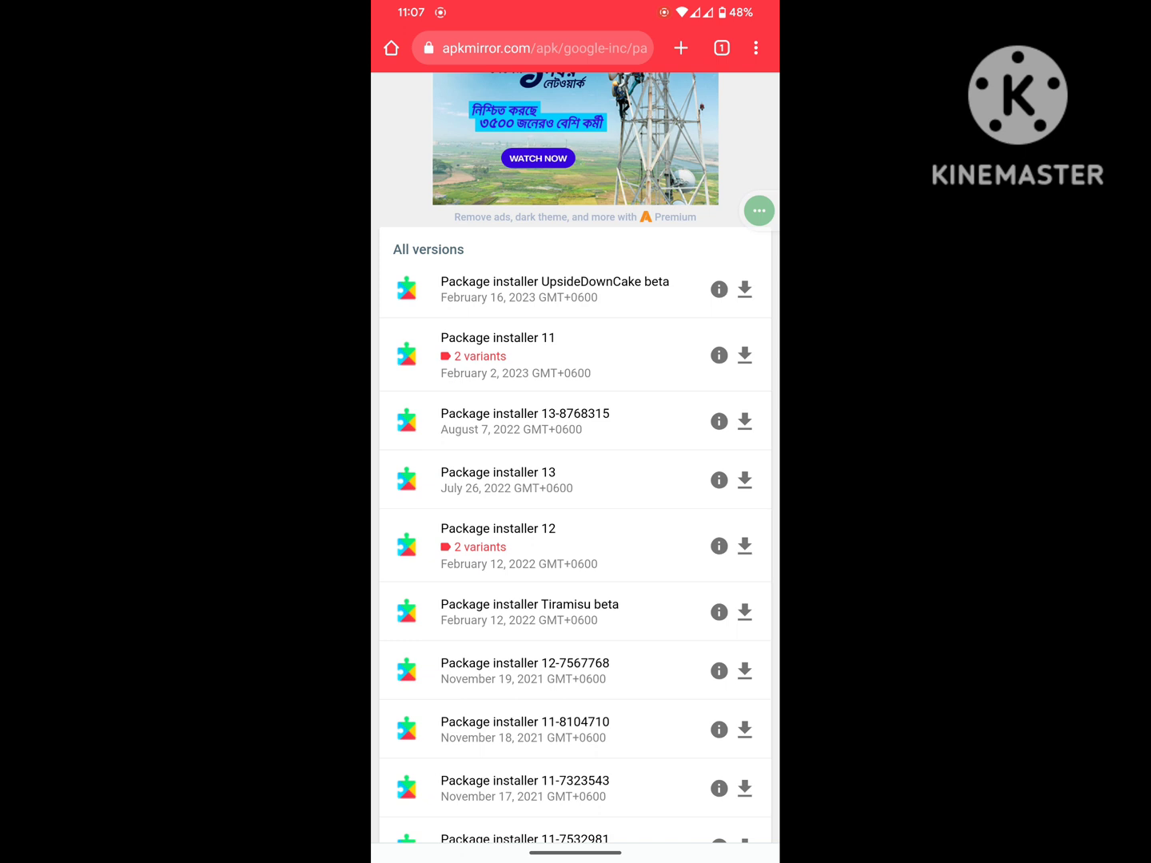
mouse_move(759, 210)
mouse_down()
mouse_move(743, 409)
mouse_move(721, 482)
mouse_up()
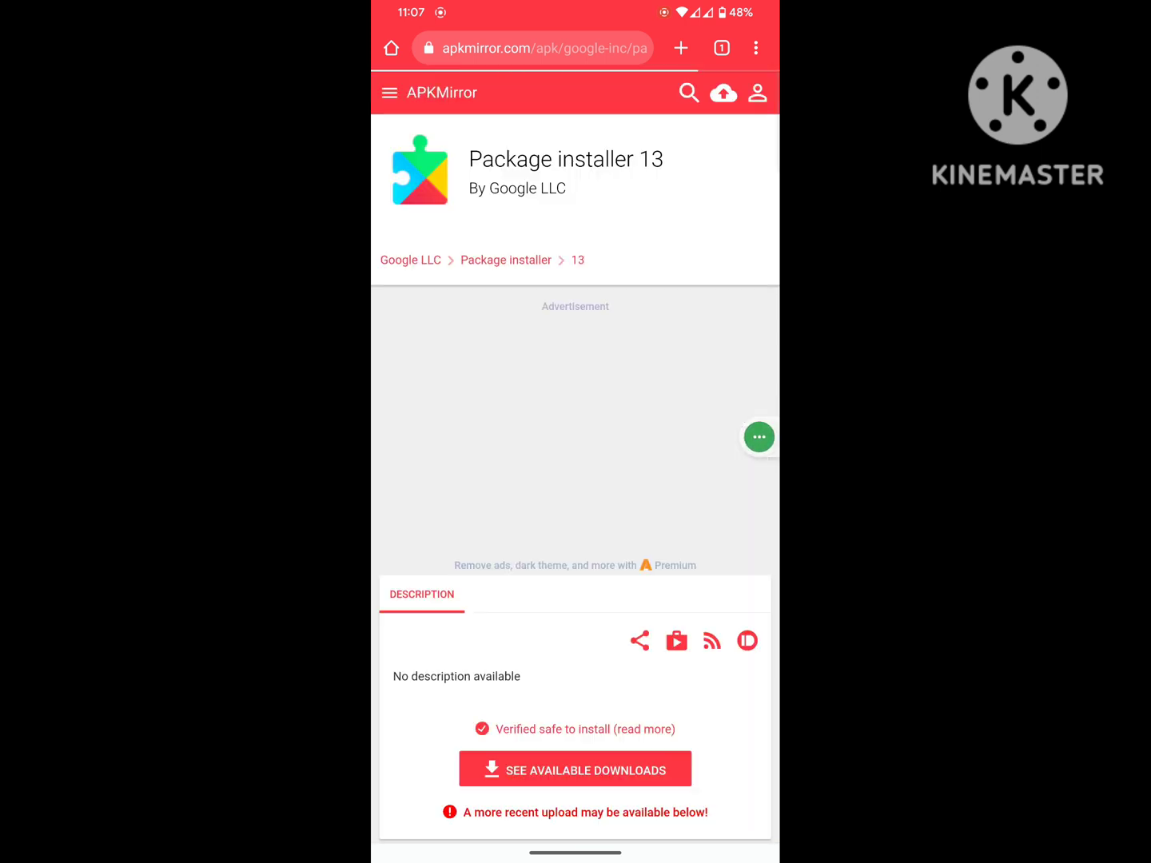
scroll(644, 480, down, 3)
click(544, 644)
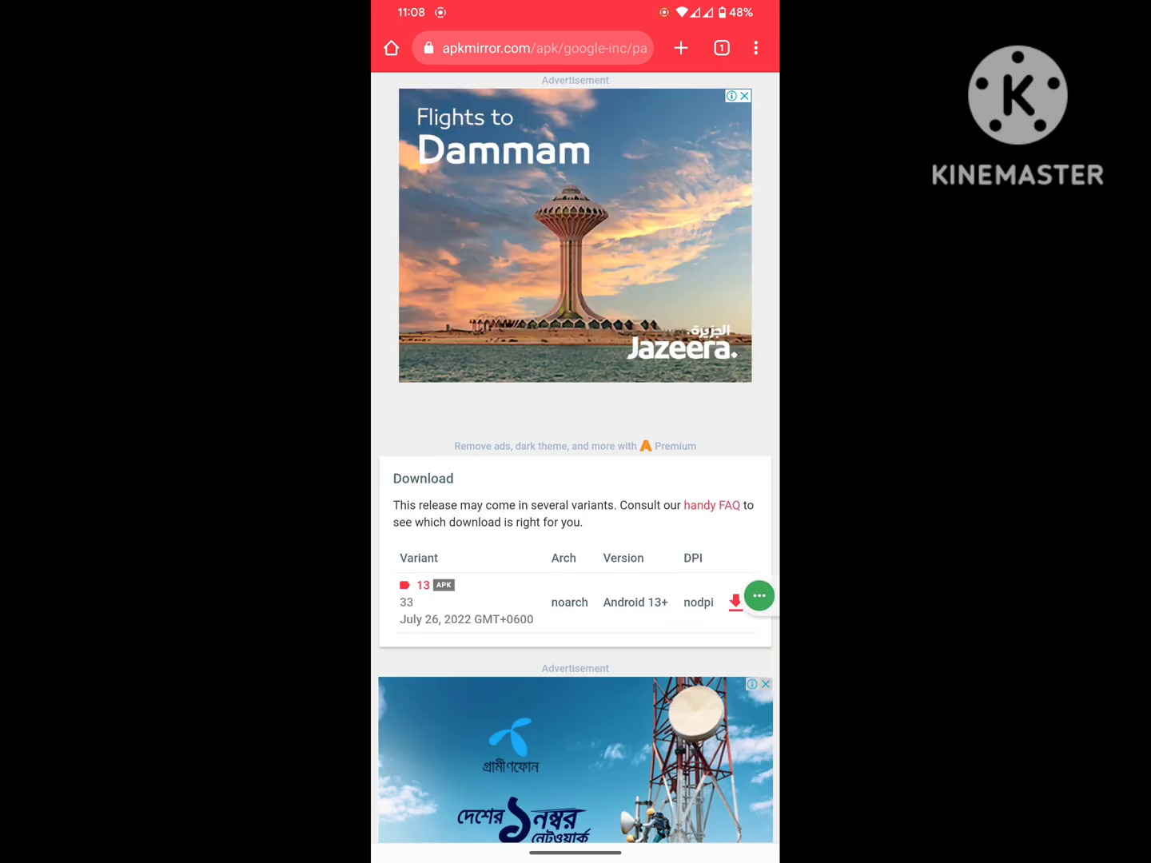
Choose the Android 13+ variant and scroll to its 3.02 MB APK download
mouse_move(759, 595)
mouse_down()
mouse_move(693, 586)
mouse_move(760, 551)
mouse_up()
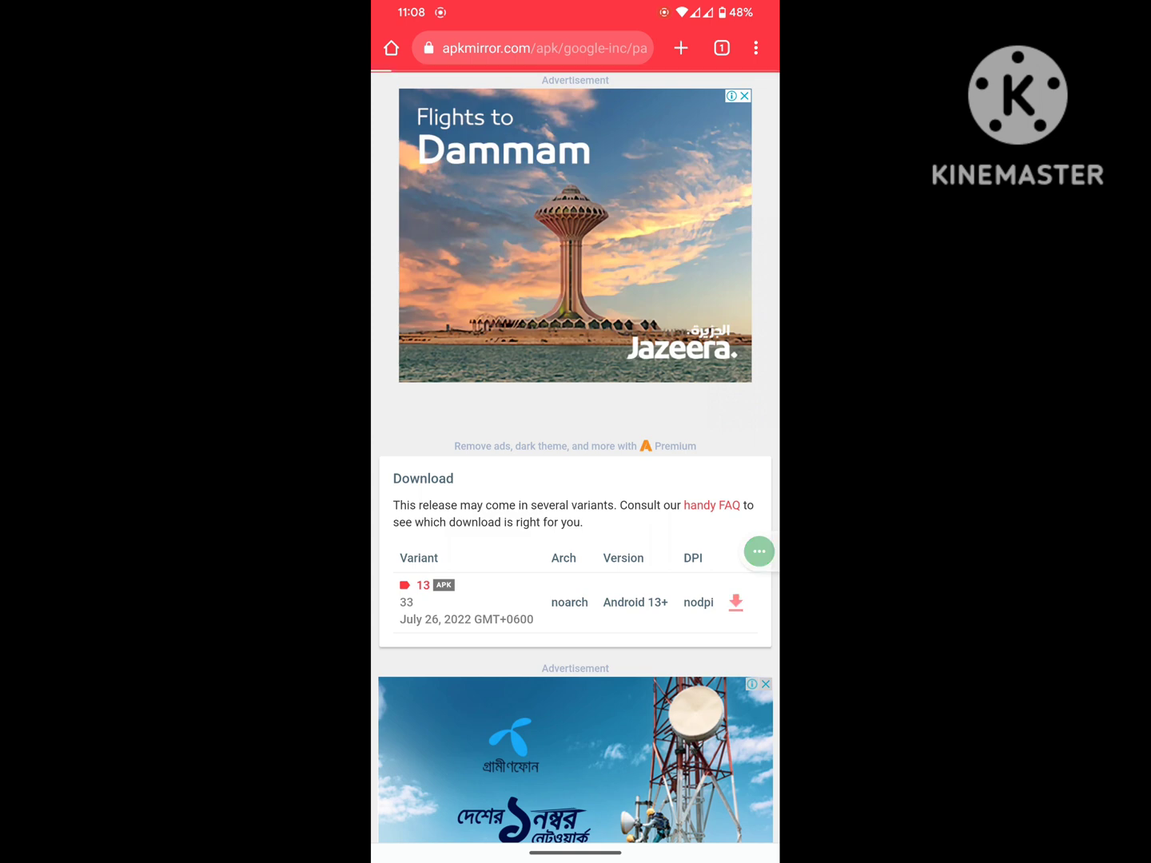
drag(759, 552, 732, 437)
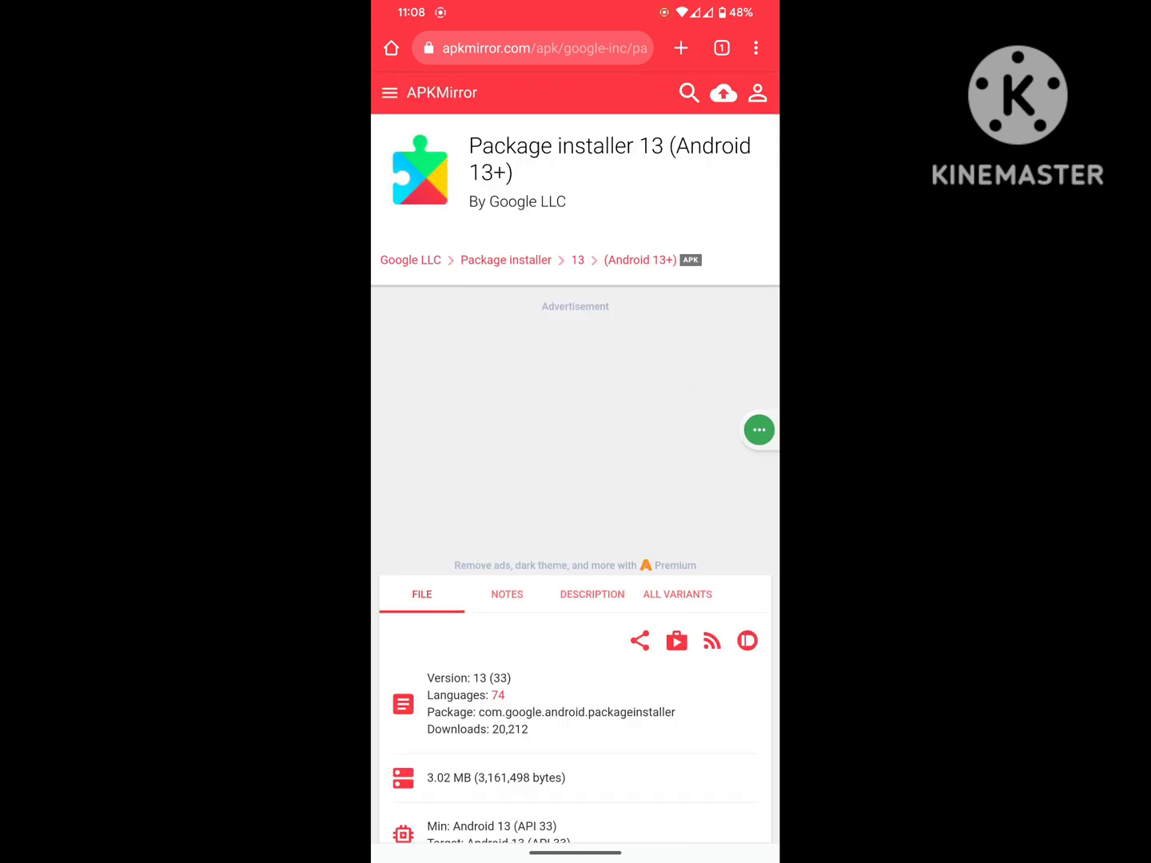
scroll(575, 480, down, 8)
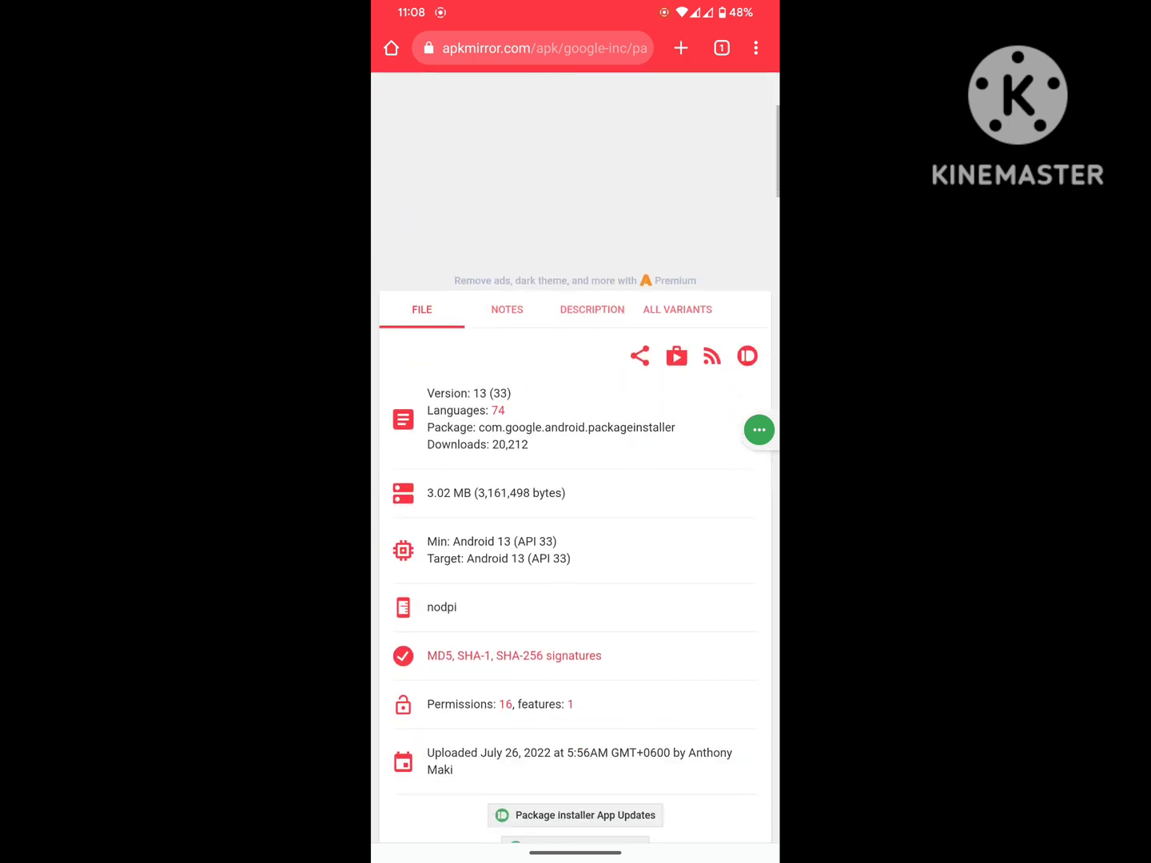
scroll(575, 456, down, 5)
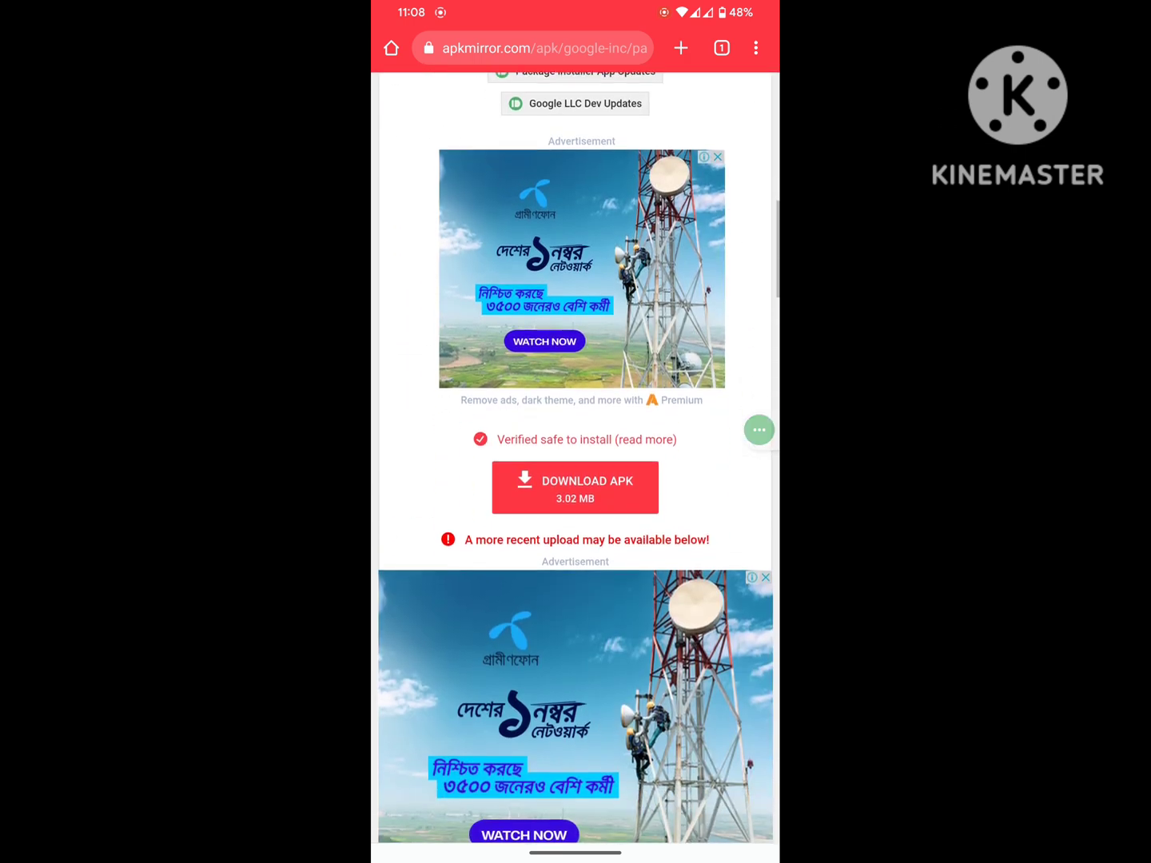
mouse_move(759, 430)
mouse_down()
mouse_move(604, 502)
mouse_move(631, 478)
mouse_up()
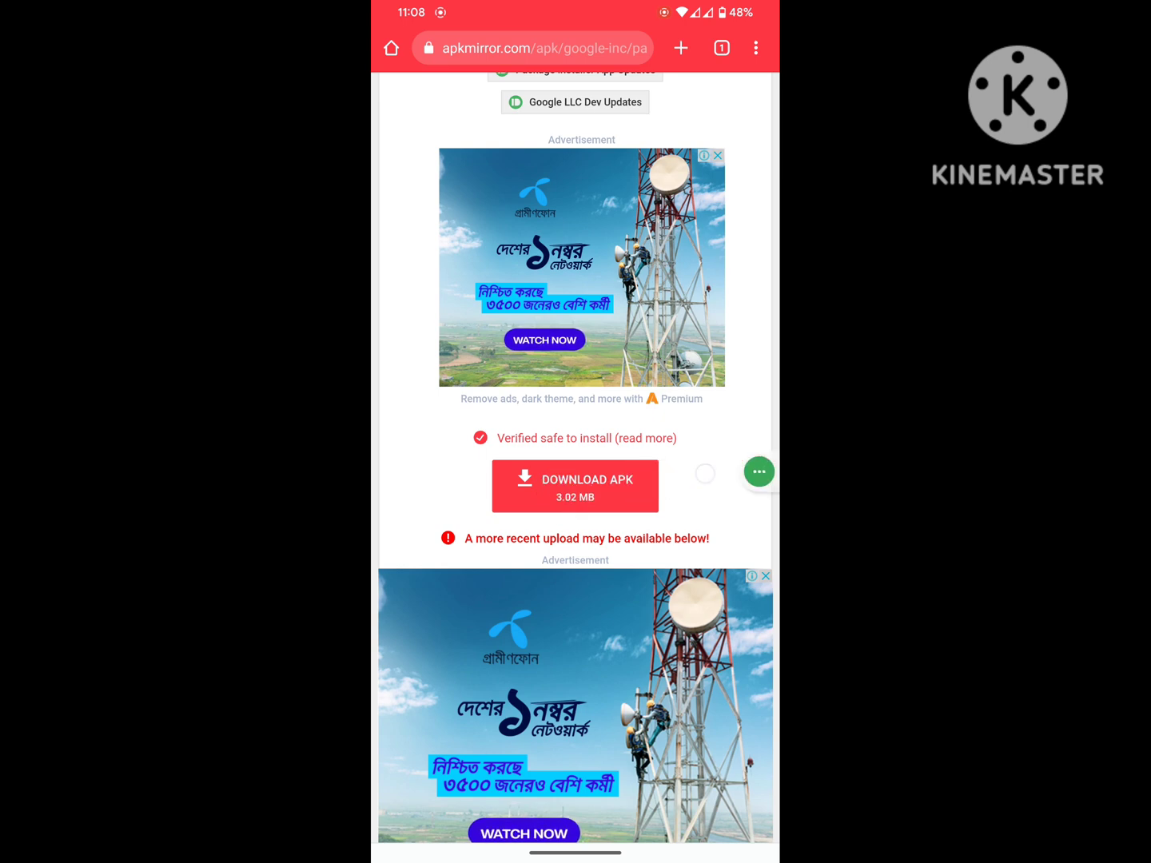
Download the Package installer 13 APK despite the warning and install it as an update
click(575, 486)
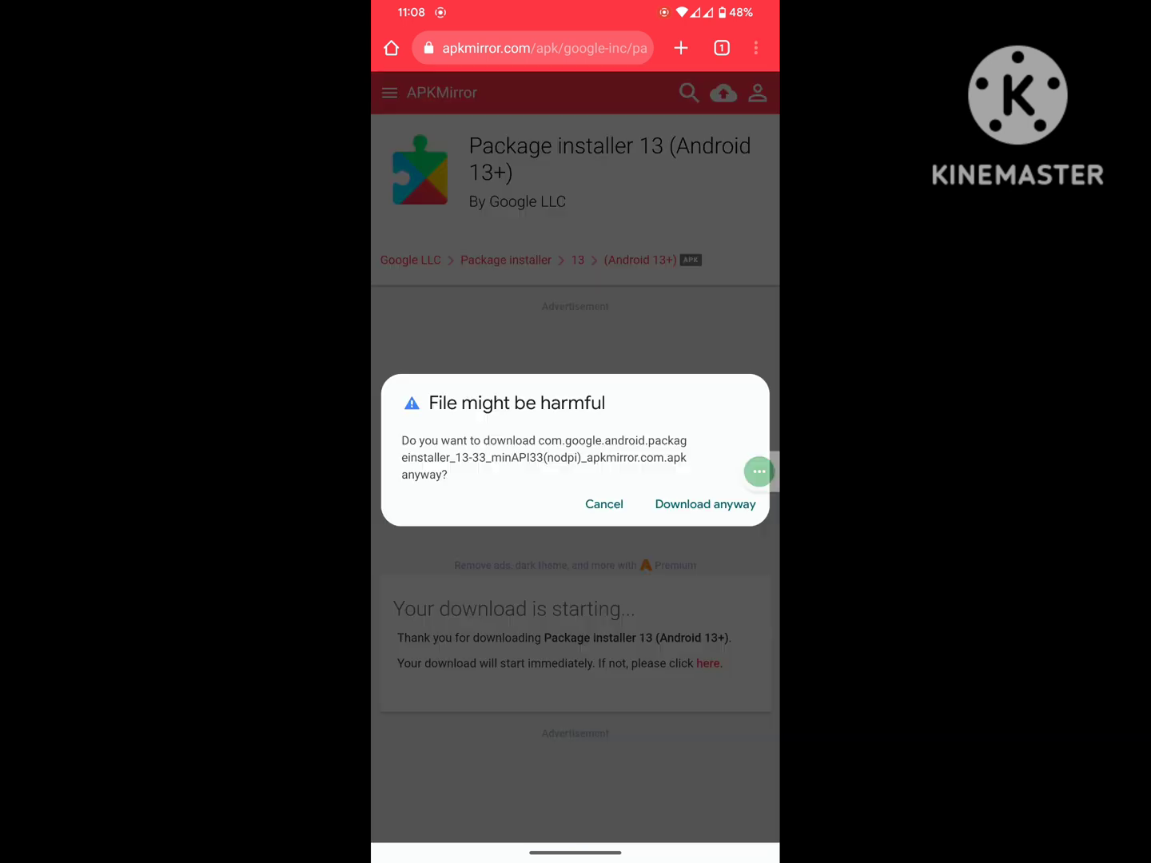
click(706, 504)
click(770, 95)
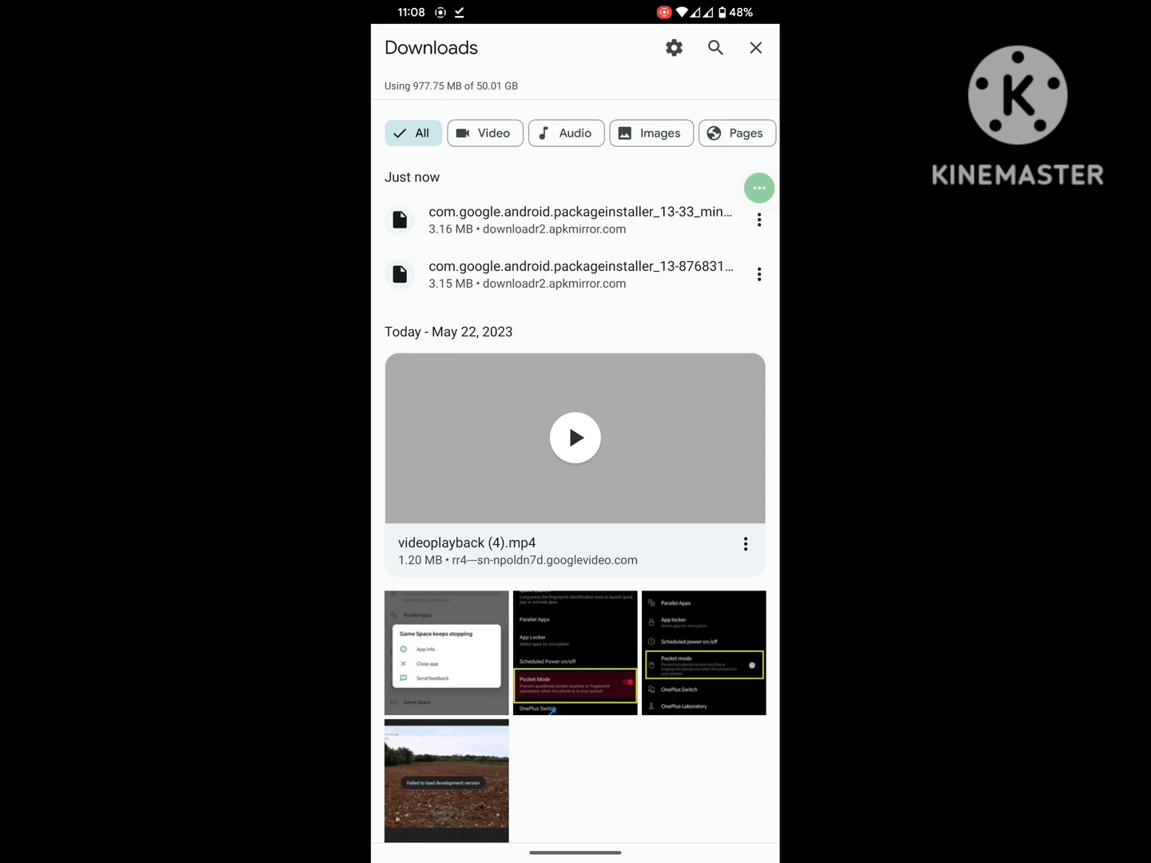
drag(759, 188, 587, 206)
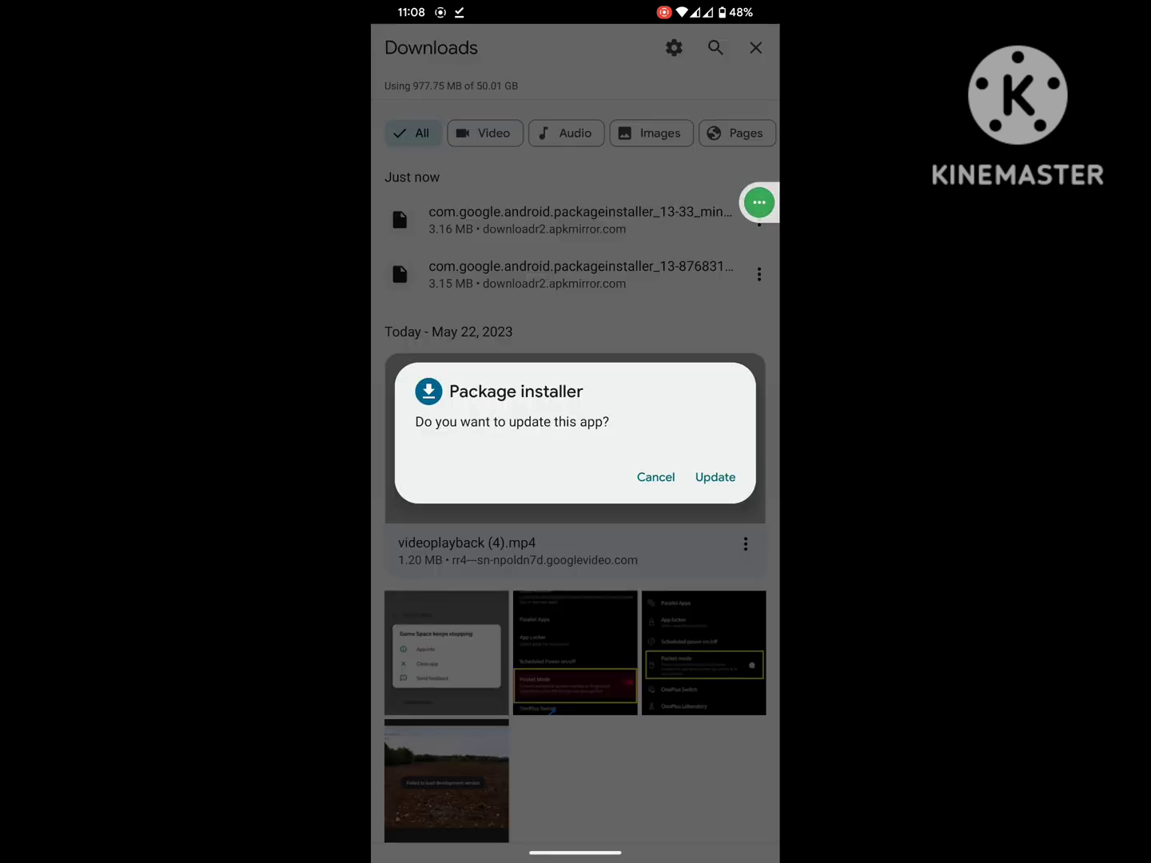
drag(758, 201, 719, 480)
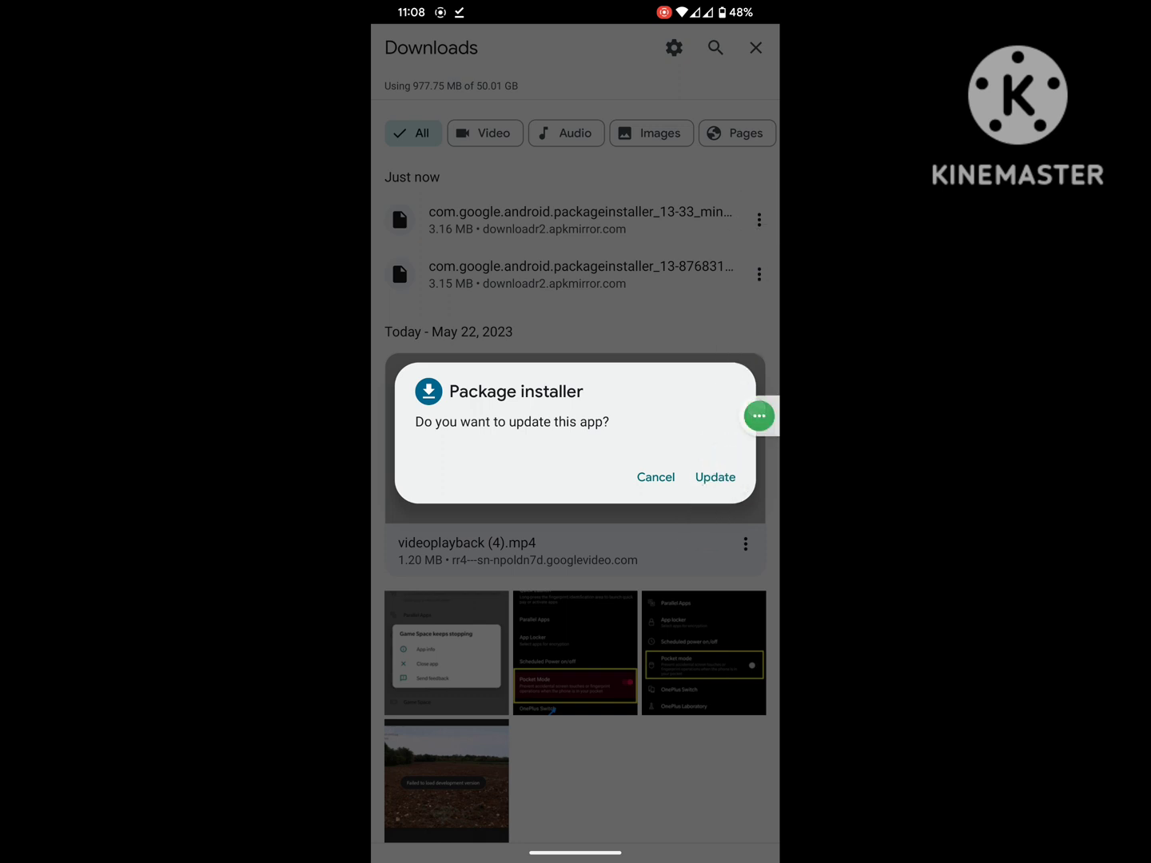
click(716, 477)
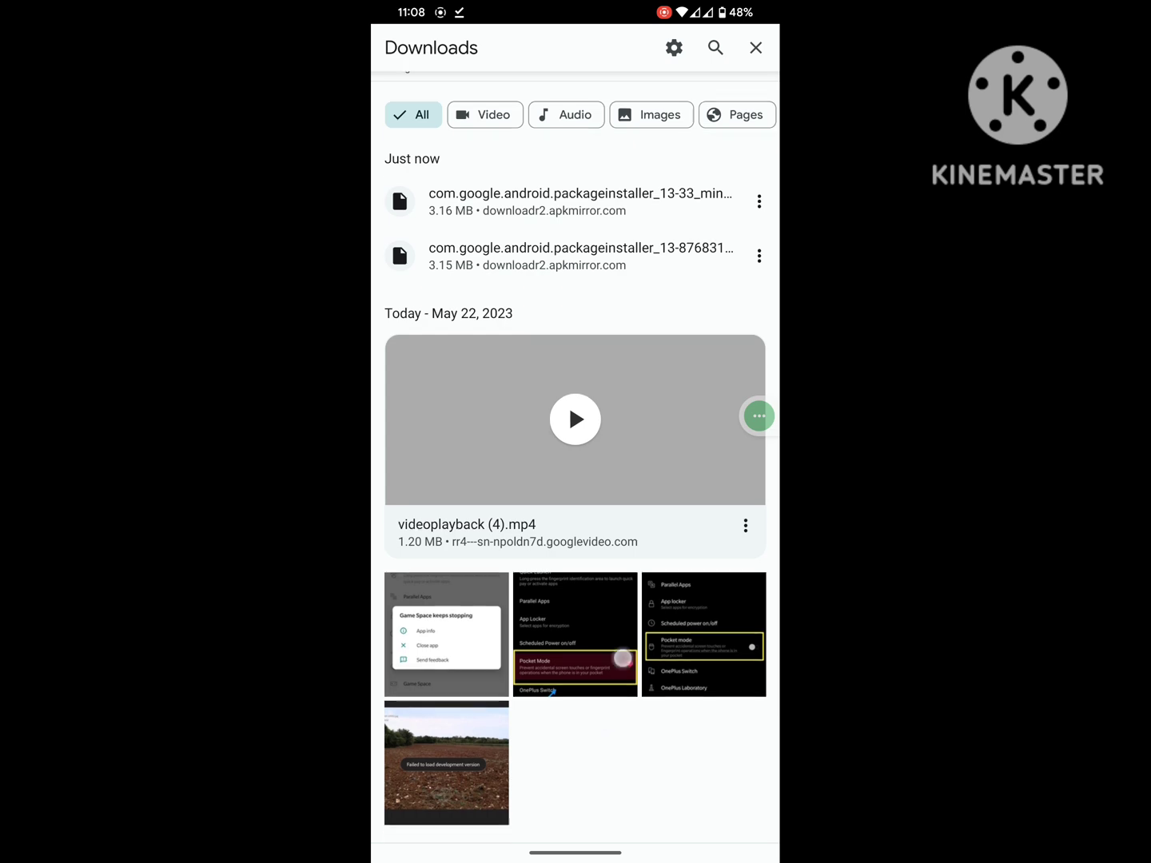
Open the May 21 Instagram APK from Downloads and start its update
scroll(575, 455, down, 8)
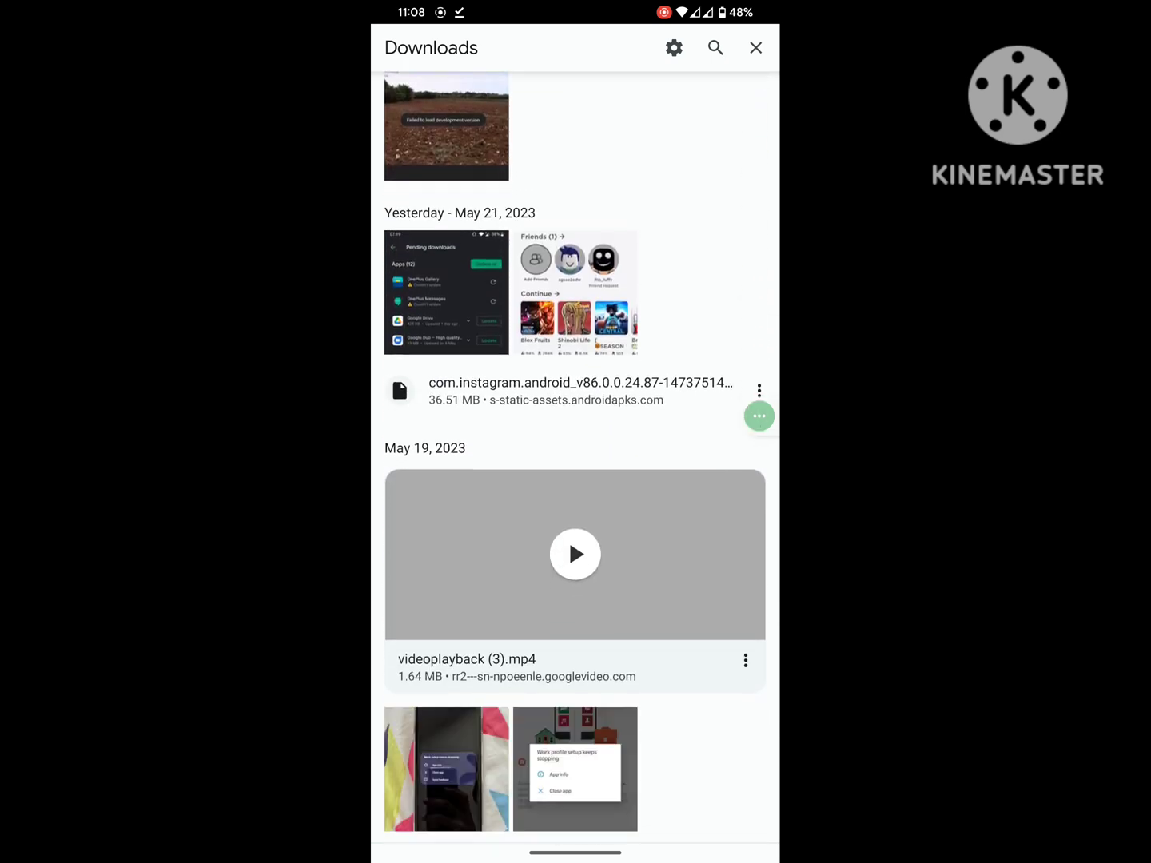
click(581, 391)
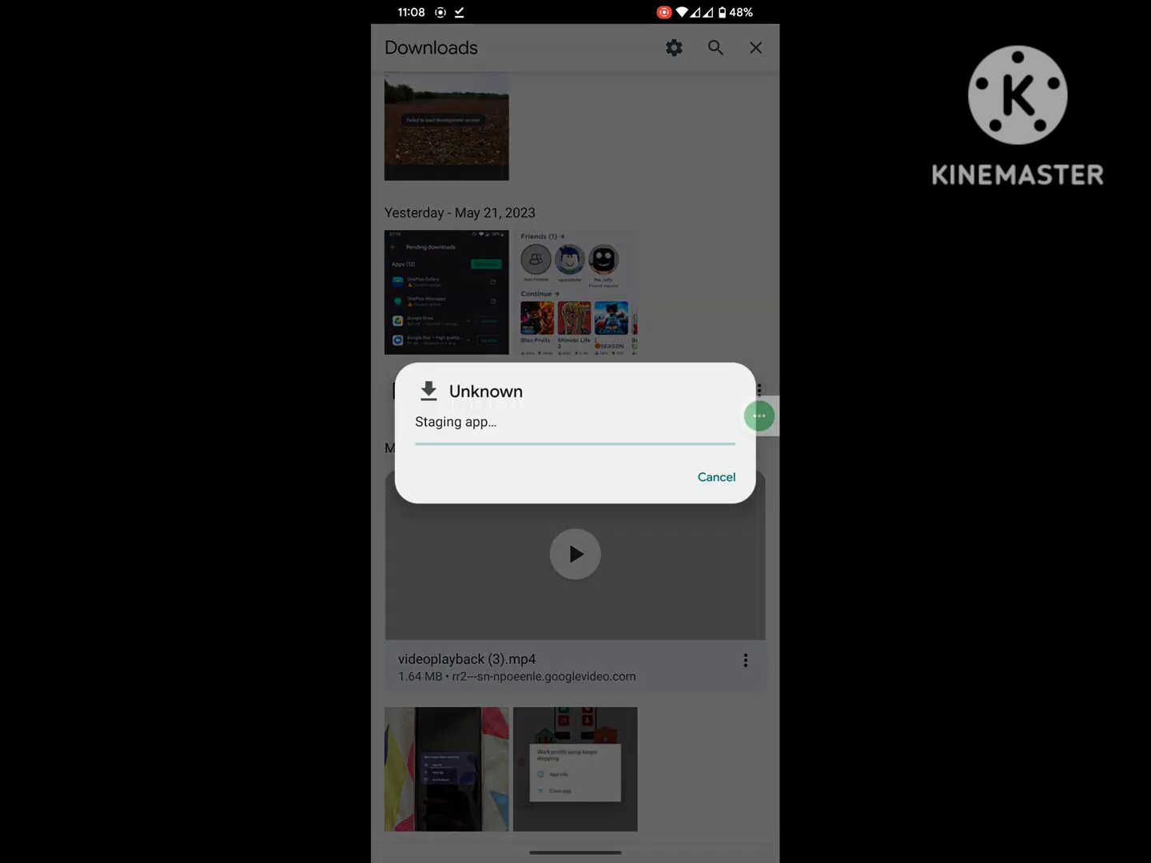
click(715, 477)
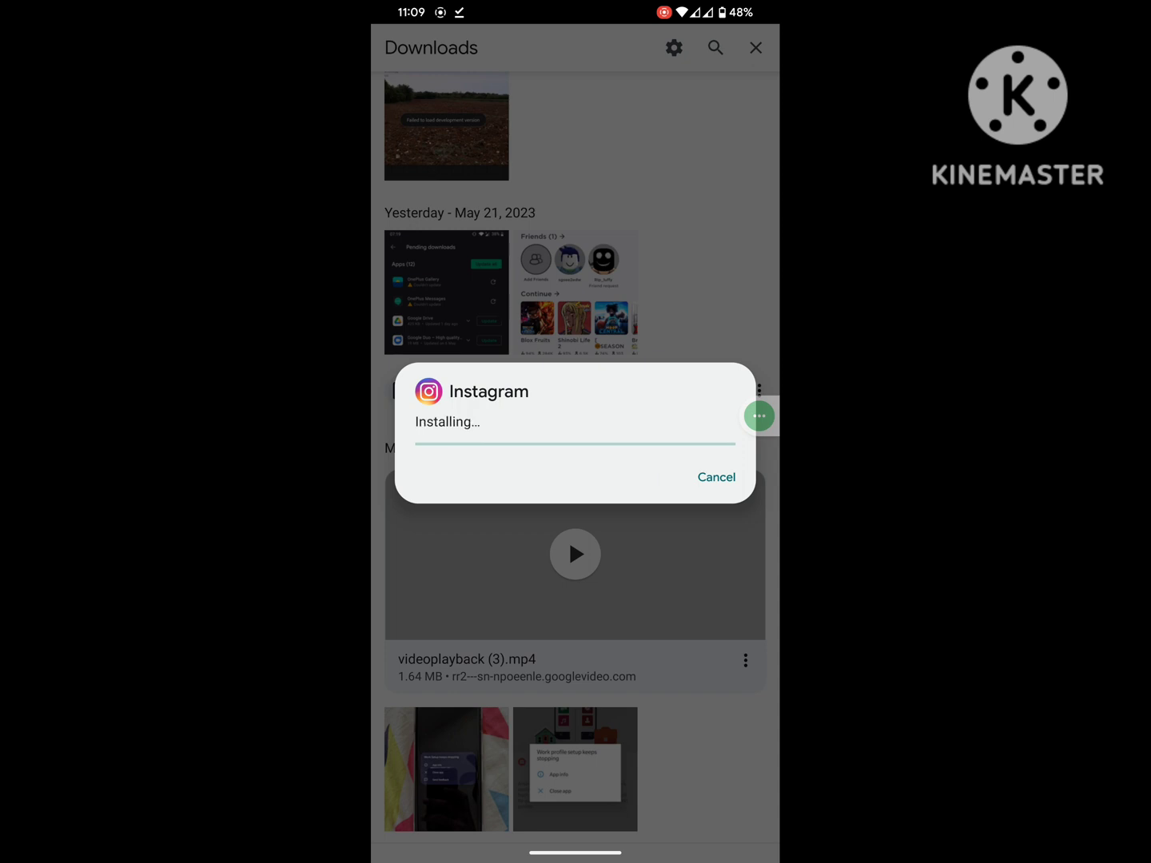